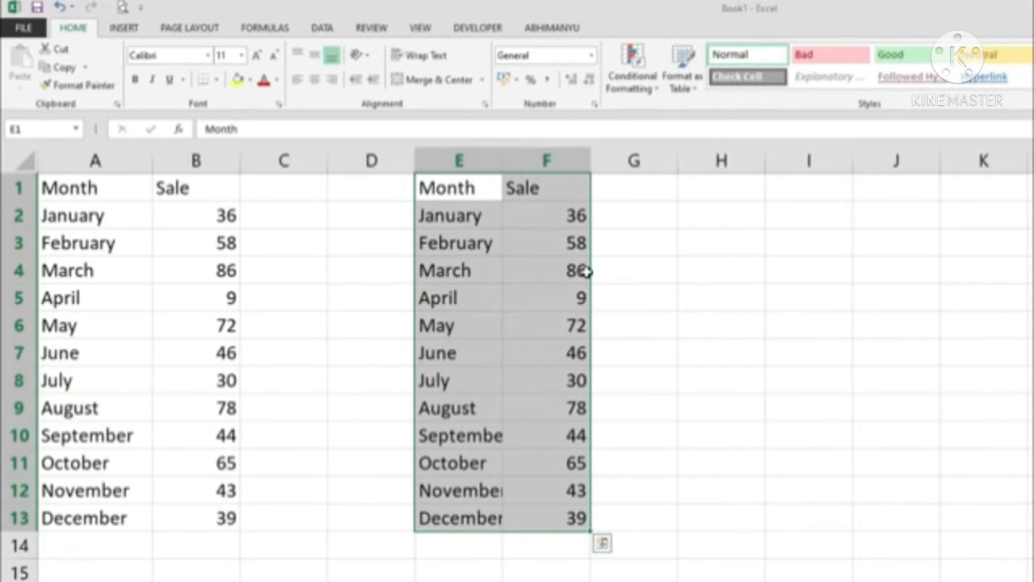
Step: Copy the month and sales table in E1:F13 to the range starting at H1, and duplicate that copy further right
left_click(569, 267)
left_click(566, 353)
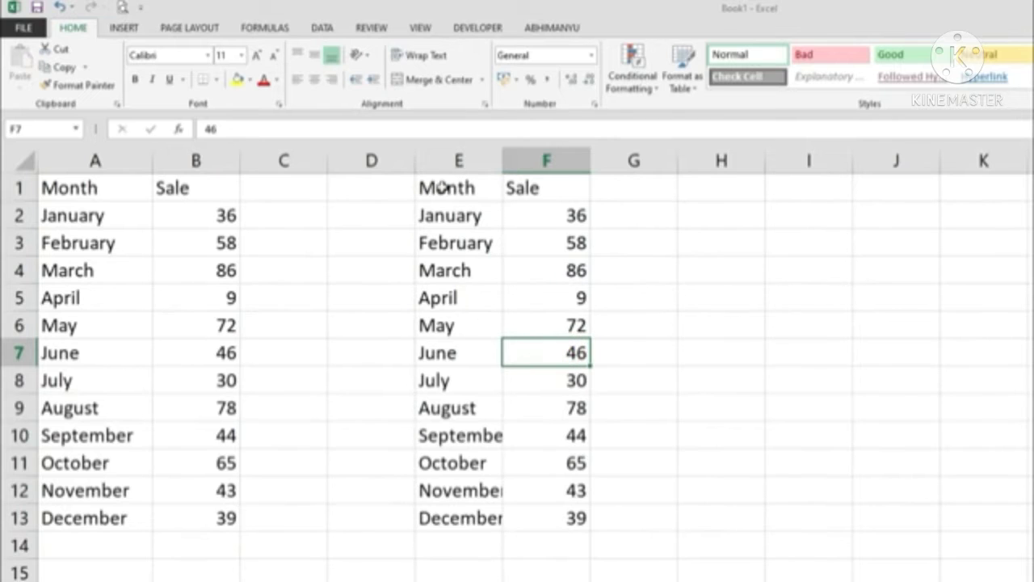
left_click_drag(437, 187, 552, 509)
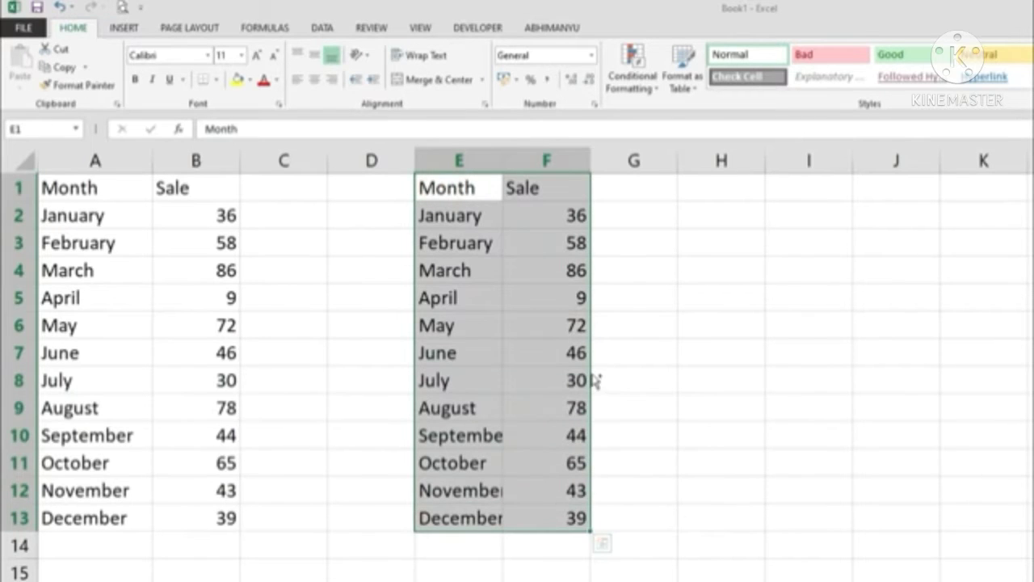
left_click_drag(595, 383, 813, 377)
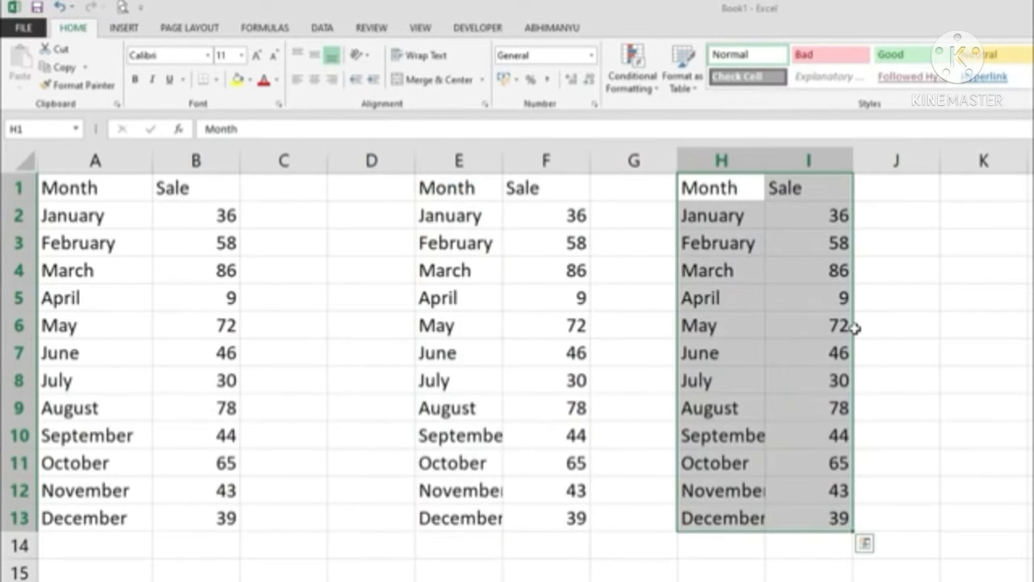
left_click_drag(856, 332, 1030, 332)
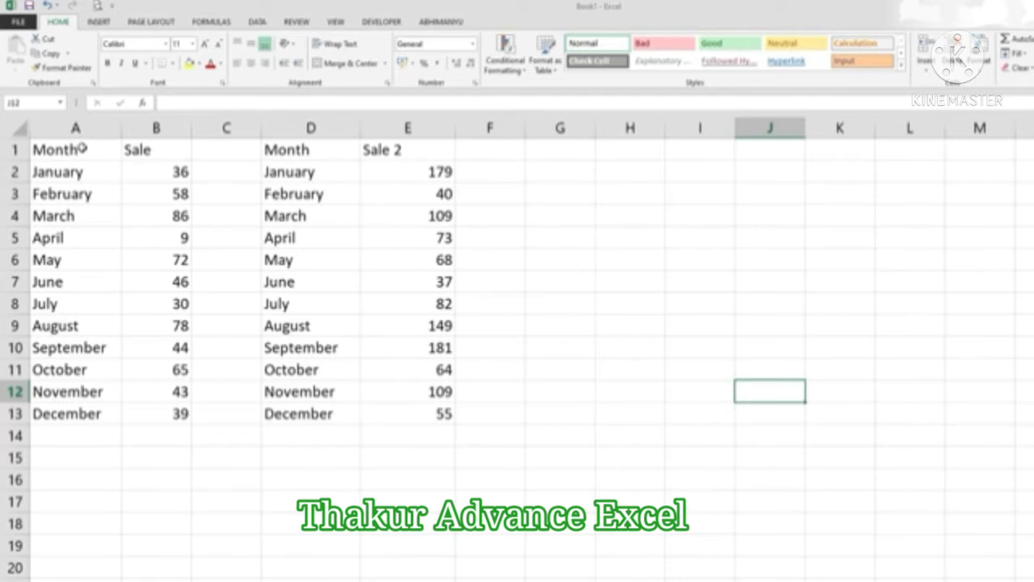
Step: Show the Office Clipboard as a floating pane beside the two sales tables and view its display options
left_click(93, 84)
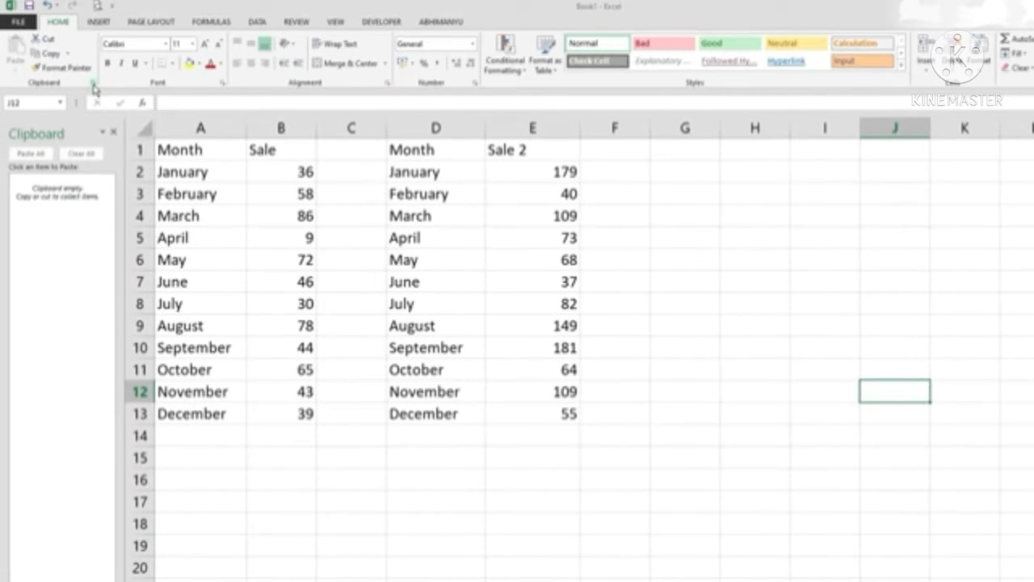
left_click(104, 133)
left_click(76, 147)
left_click_drag(51, 129, 577, 156)
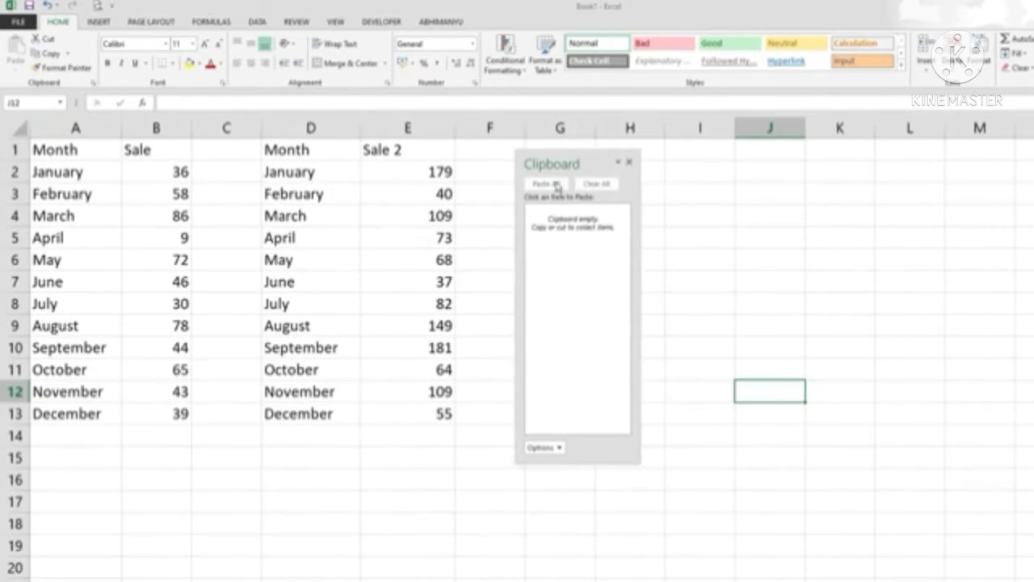
left_click(556, 447)
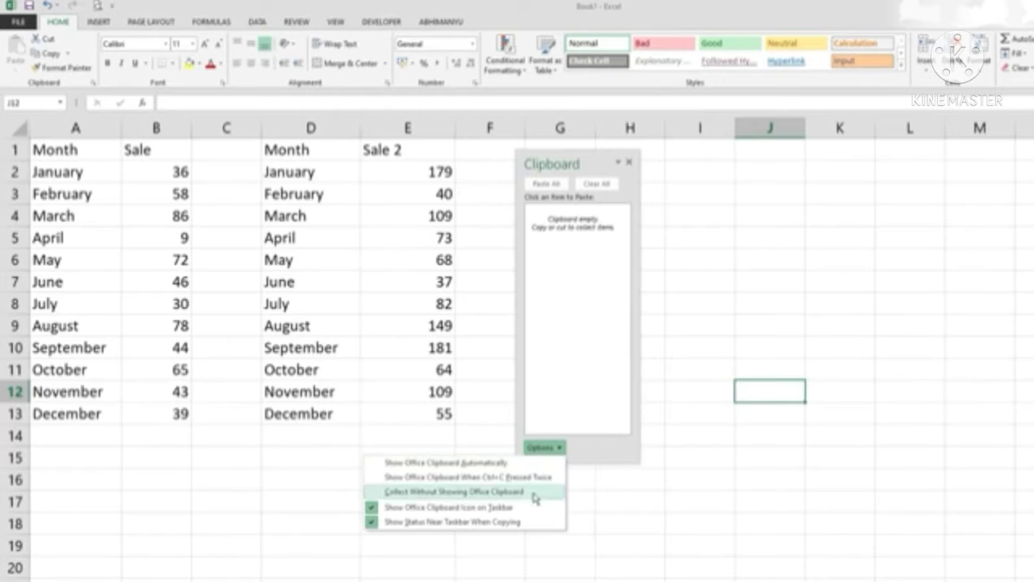
left_click(613, 456)
Step: Collect the January to June rows with headers from A1:B7 and the July to December rows from D8:E13 on the clipboard
left_click(149, 216)
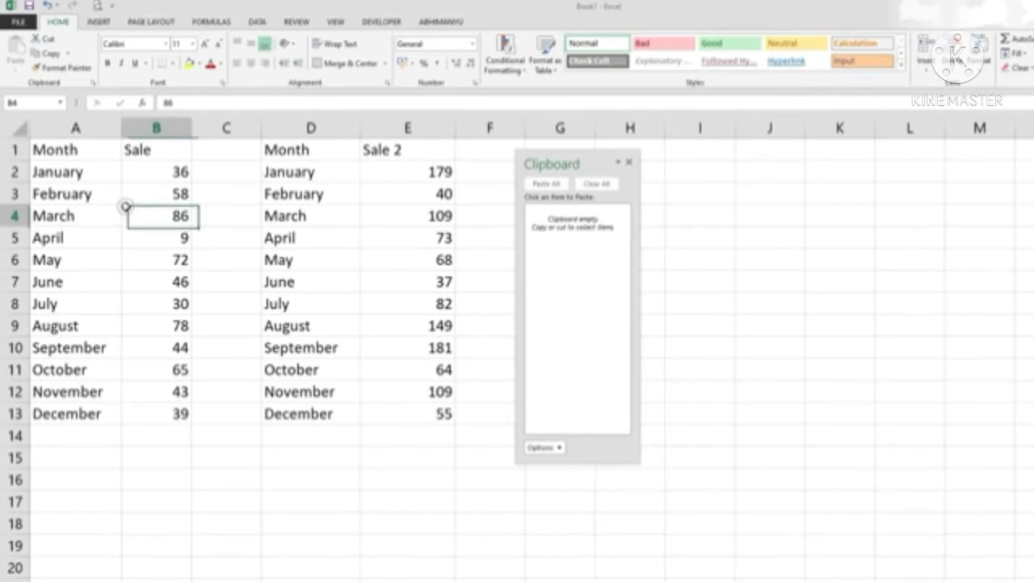
left_click_drag(34, 148, 170, 286)
key("ctrl+c")
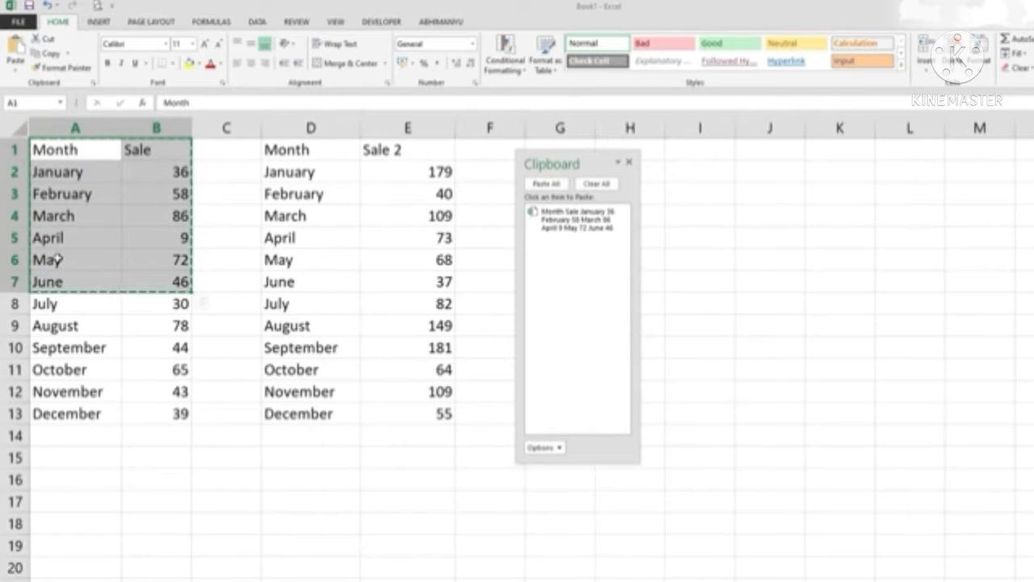
left_click_drag(277, 305, 427, 411)
key("ctrl+c")
Step: Move the Clipboard pane clear of column G and paste all collected items starting at G1
left_click_drag(573, 160, 805, 168)
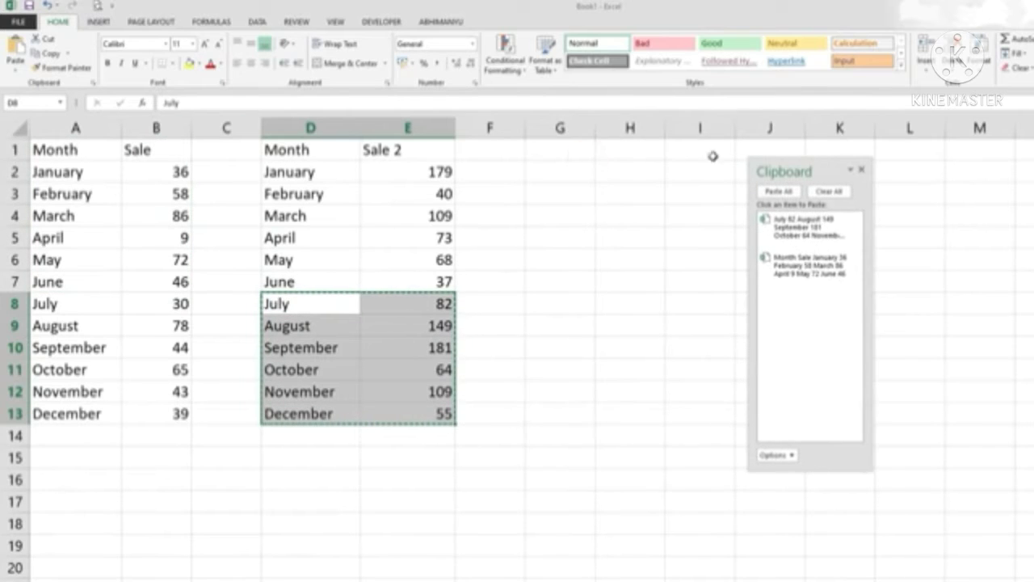
left_click(561, 145)
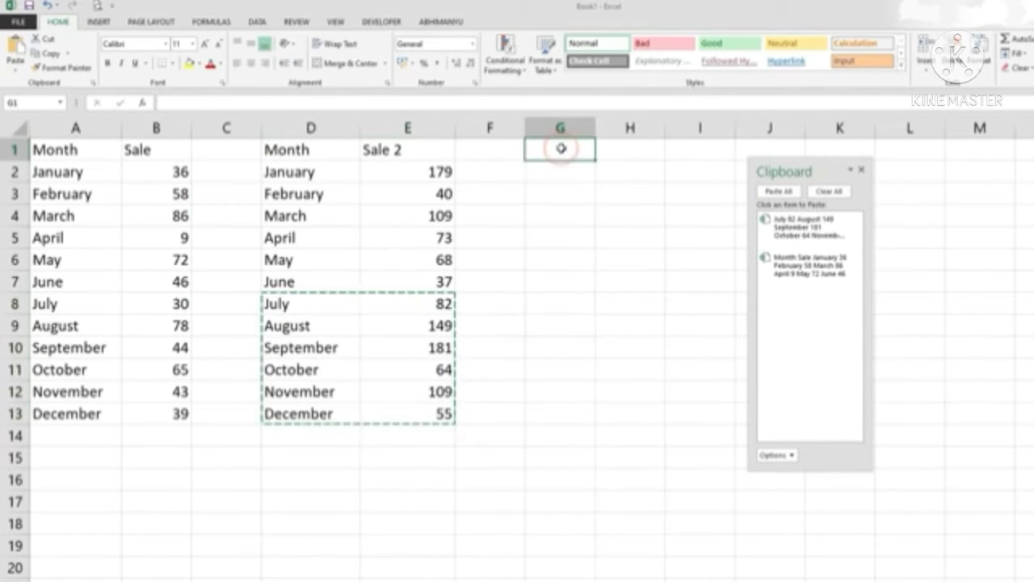
left_click(778, 194)
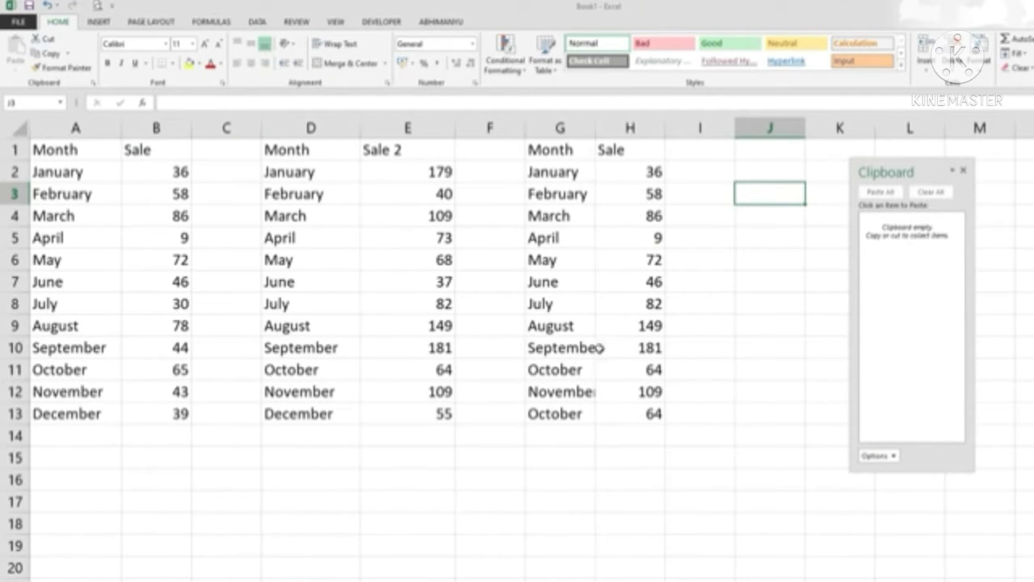
Step: Collect the January, April, July and October rows (row 11) of the combined table in columns G:H as separate clipboard items
left_click_drag(540, 172, 617, 173)
key("ctrl+c")
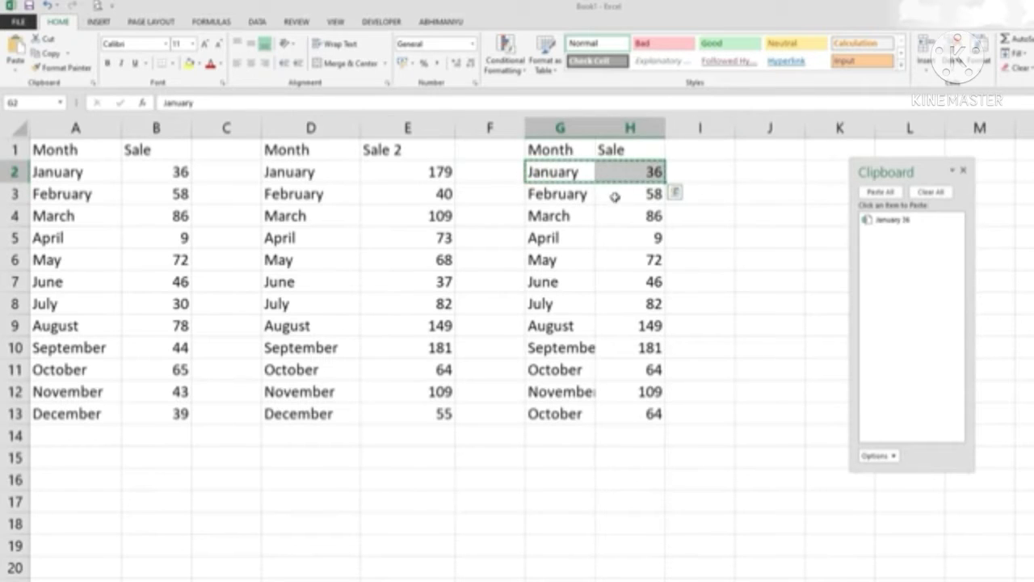
left_click_drag(543, 237, 637, 237)
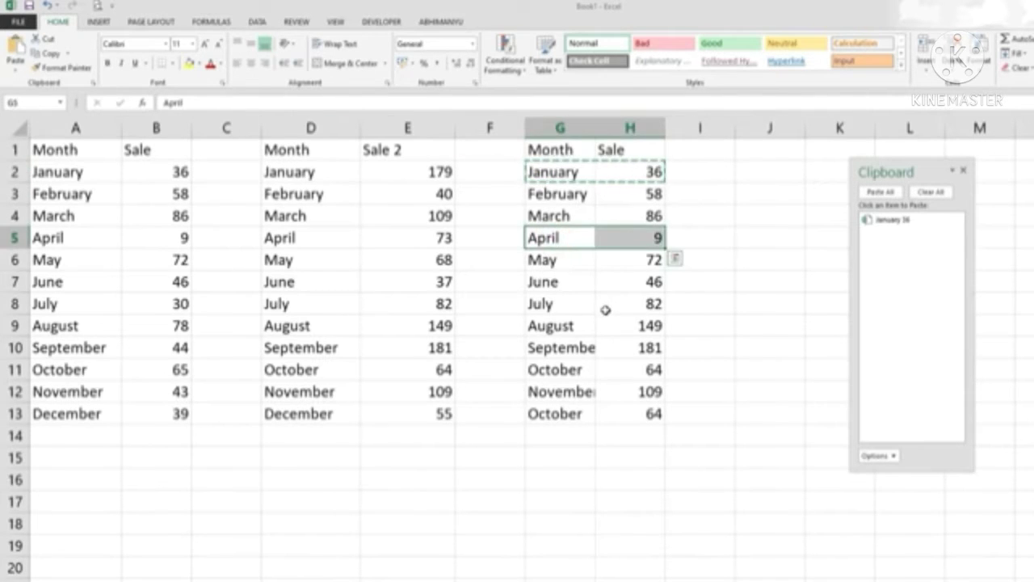
key("ctrl+c")
left_click_drag(588, 304, 626, 305)
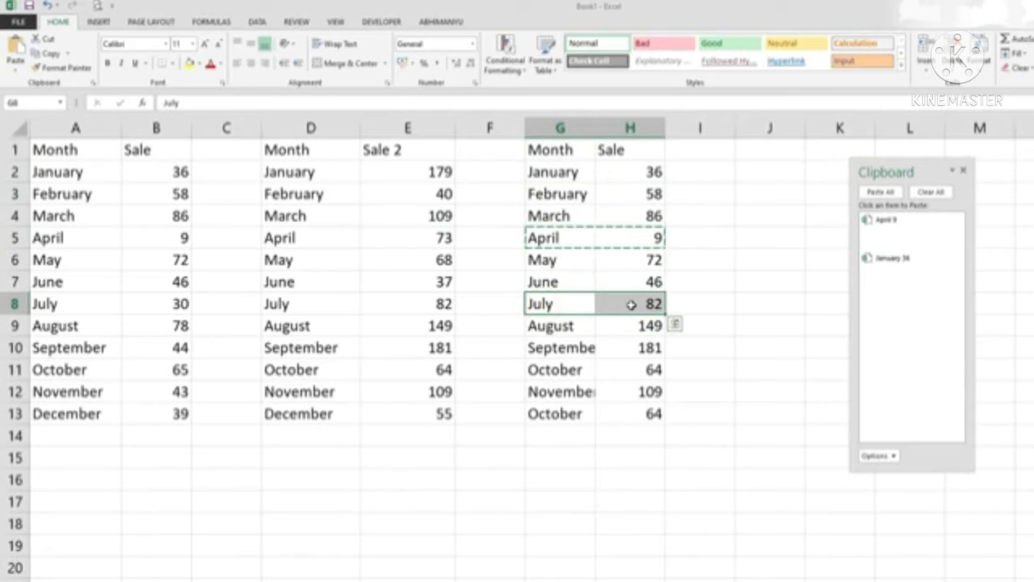
key("ctrl+c")
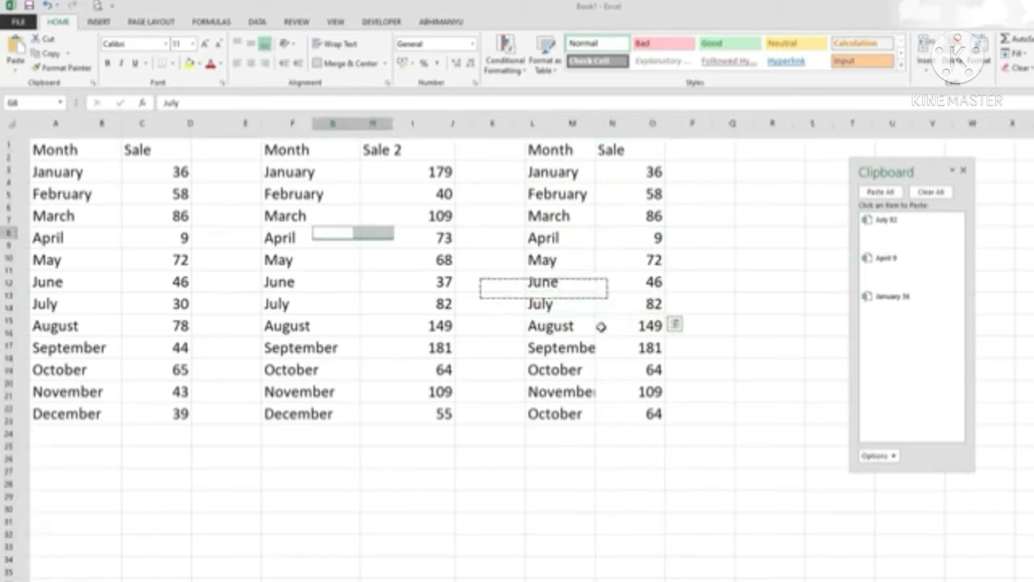
left_click_drag(557, 370, 619, 369)
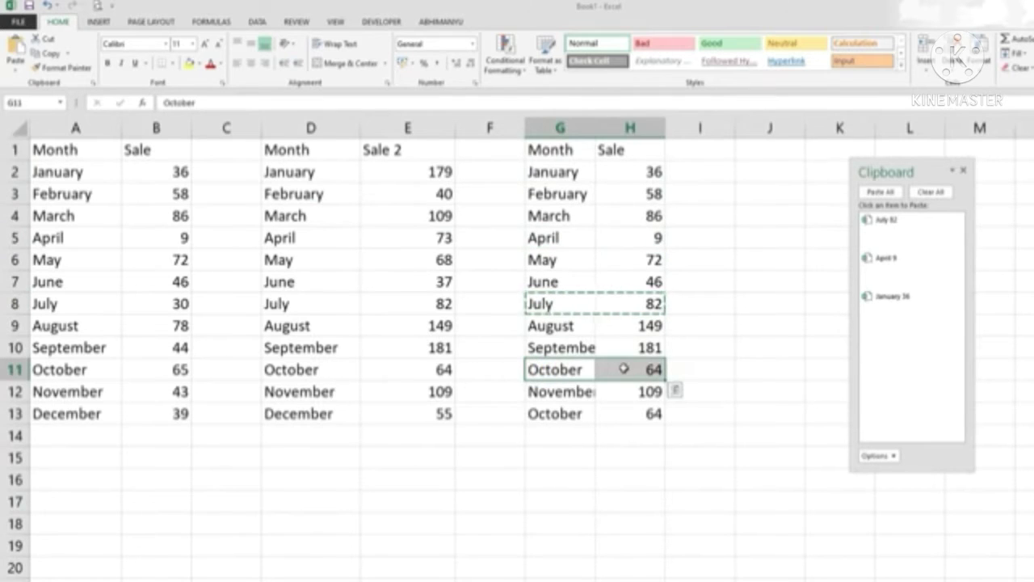
key("ctrl+c")
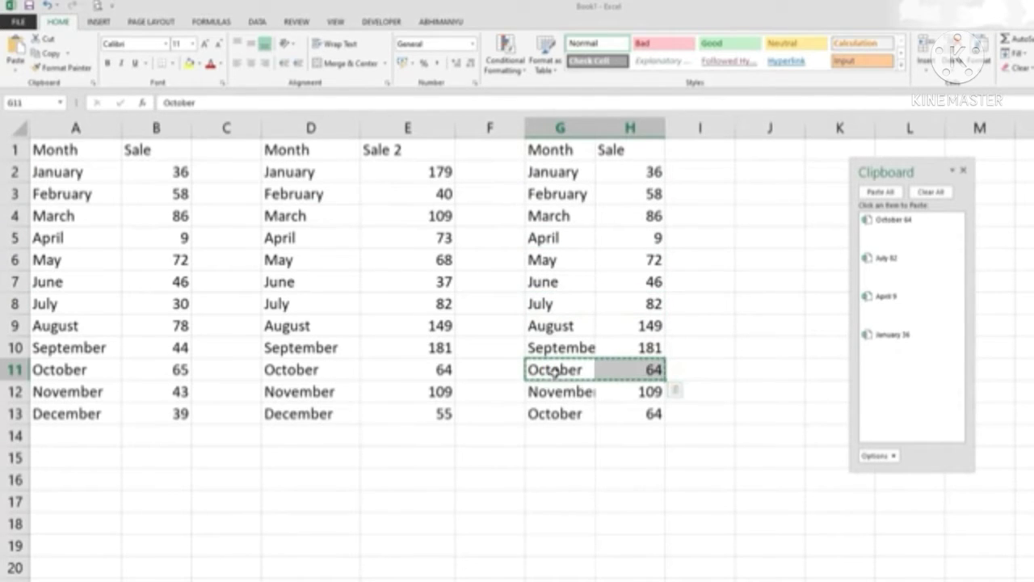
Step: Paste all collected clipboard items starting at J1, with the Clipboard pane moved clear of columns J and K
left_click(754, 153)
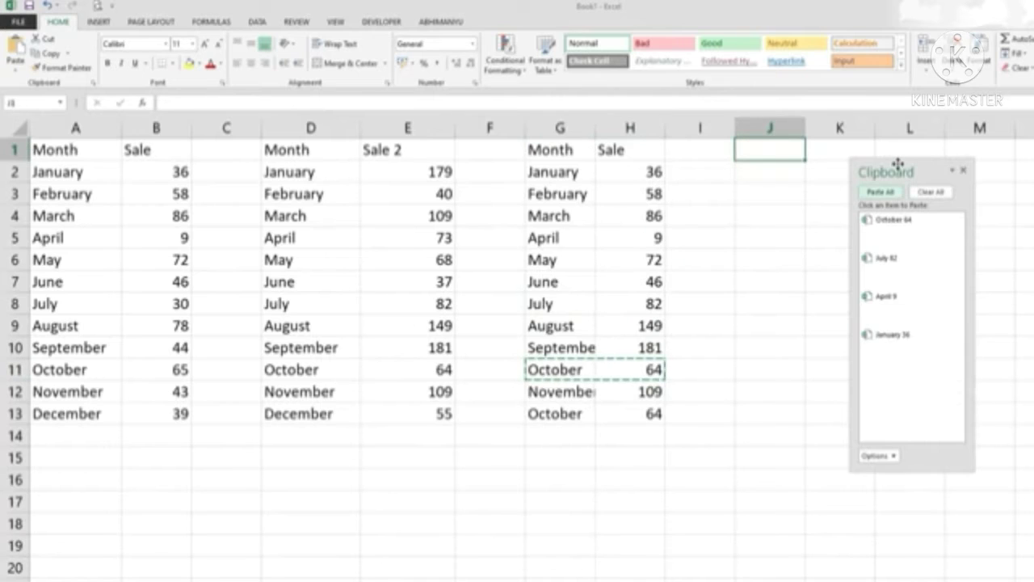
left_click_drag(896, 168, 941, 145)
left_click(926, 170)
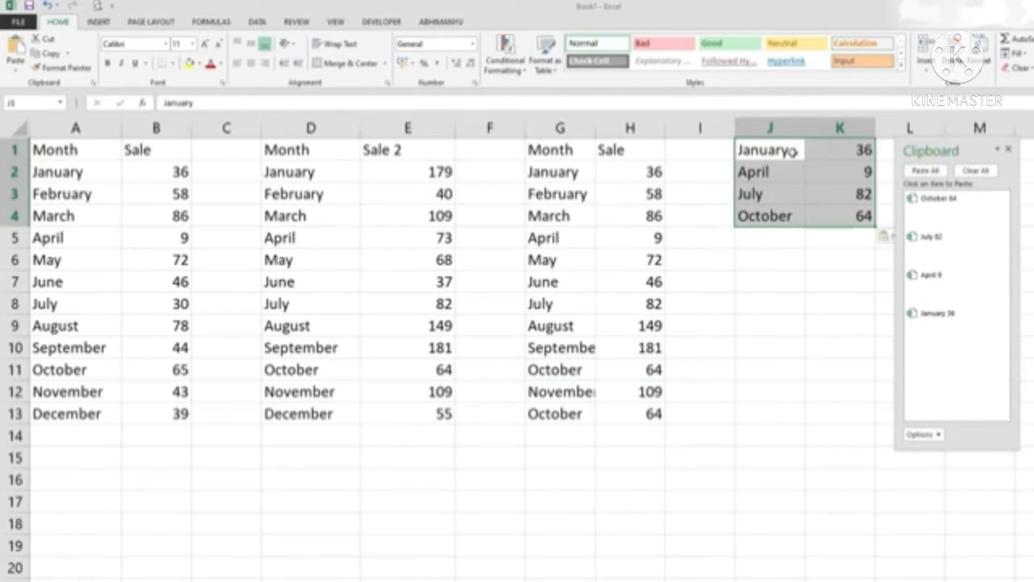
Step: Paste single clipboard items below the list: October 64 at J6 and April 9 at J7
left_click(778, 254)
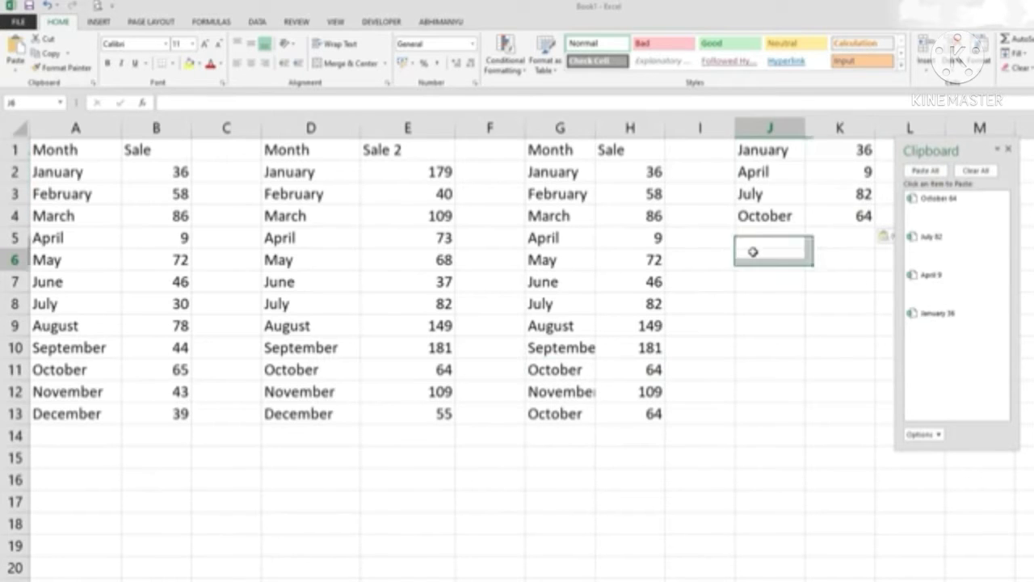
left_click(942, 212)
left_click(820, 275)
left_click(776, 278)
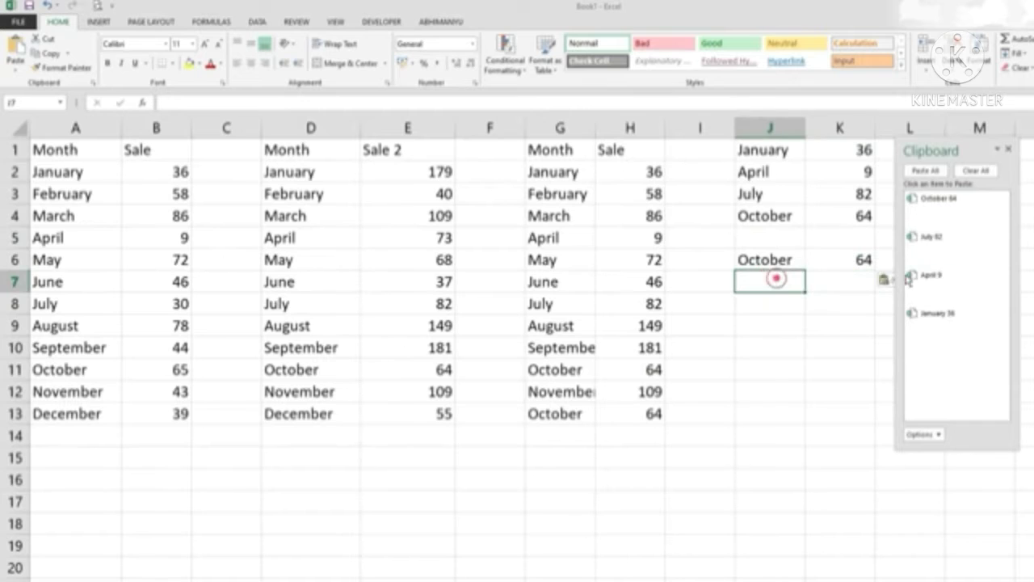
left_click(922, 274)
left_click(776, 302)
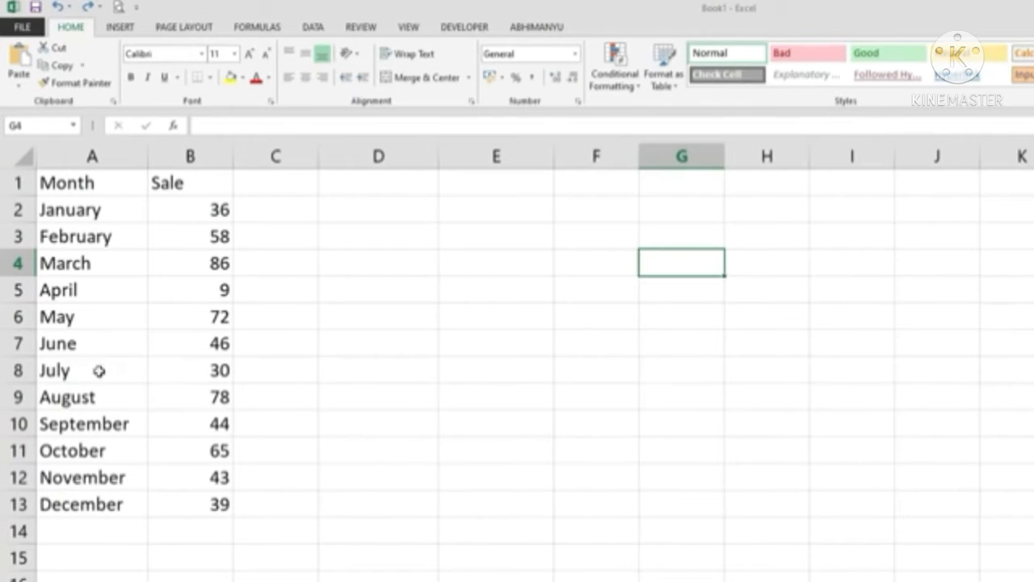
Step: Create a default column chart from A1:B13 and place it beside the data table
left_click_drag(58, 177, 189, 504)
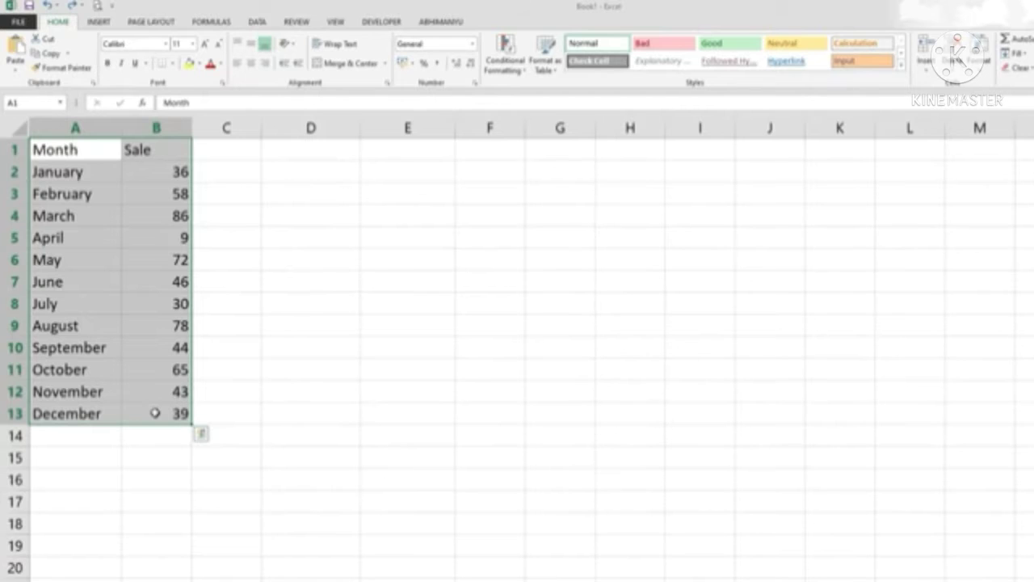
key("ctrl+F1")
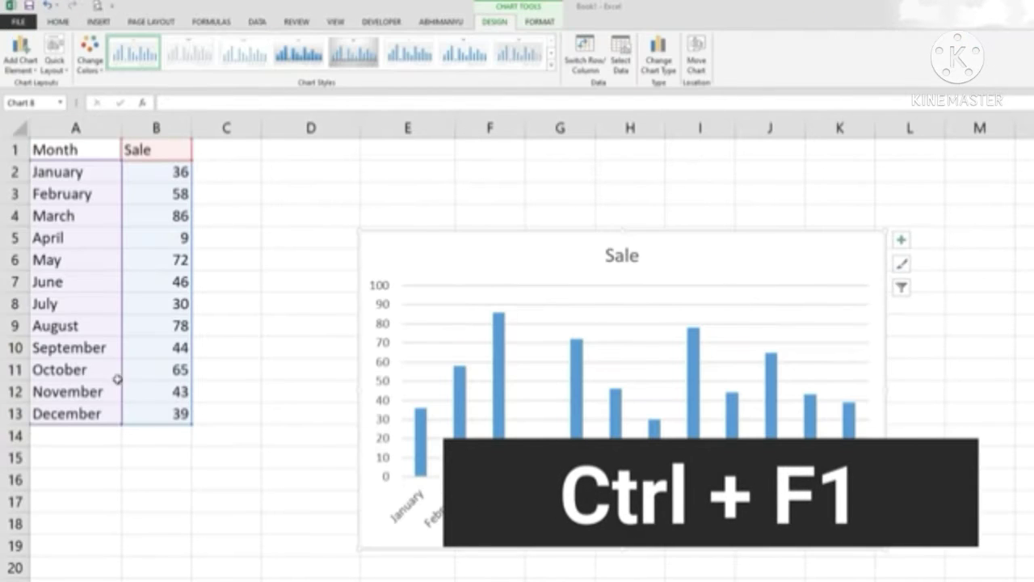
left_click_drag(653, 256, 539, 164)
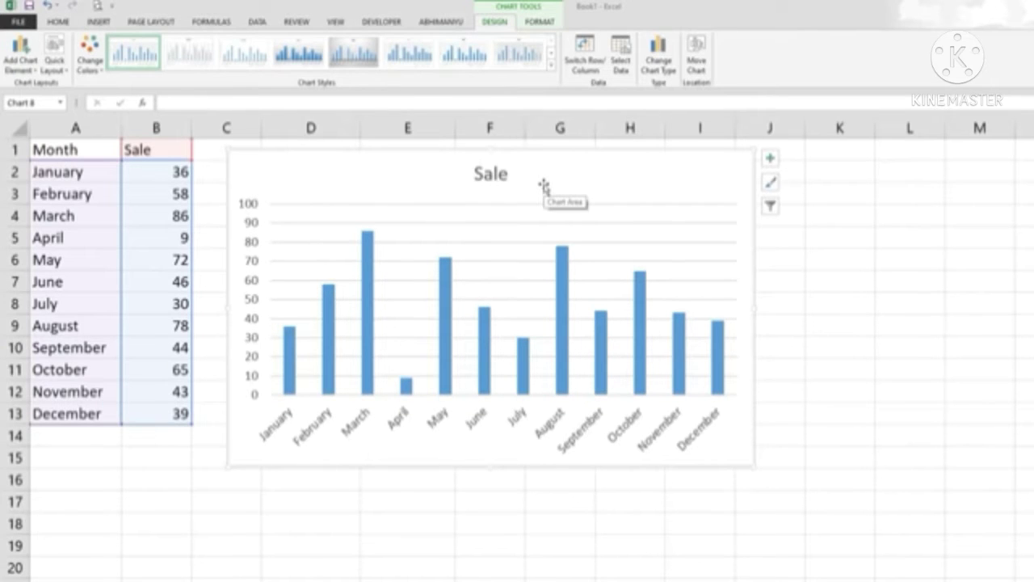
Step: Duplicate the Sale column chart to the right and give the copy the colorful palette that starts with orange and yellow
left_click_drag(544, 184, 866, 224)
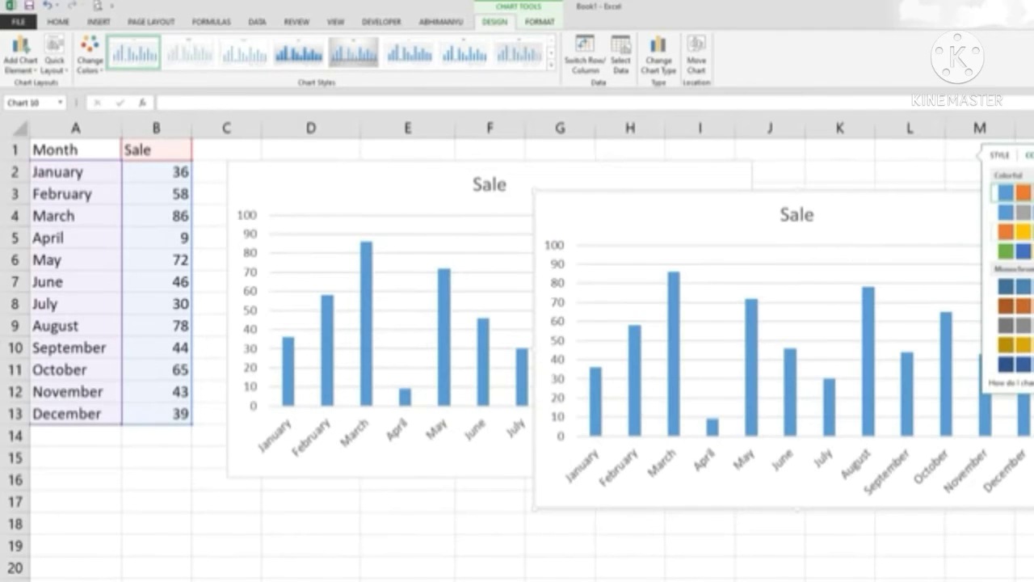
left_click(1024, 231)
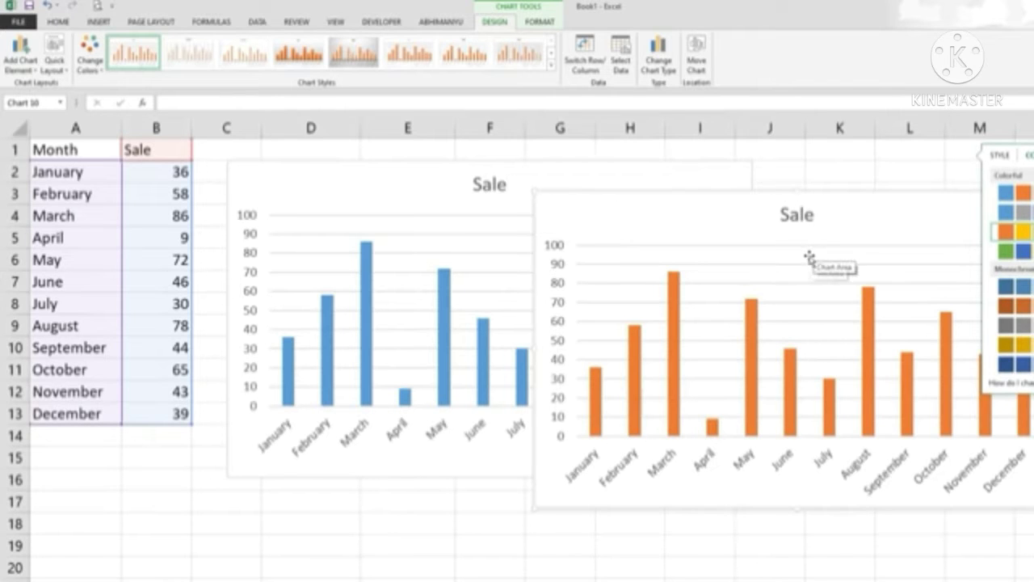
Step: Change the orange copy's chart type to 3-D Pie
left_click(653, 68)
left_click(452, 236)
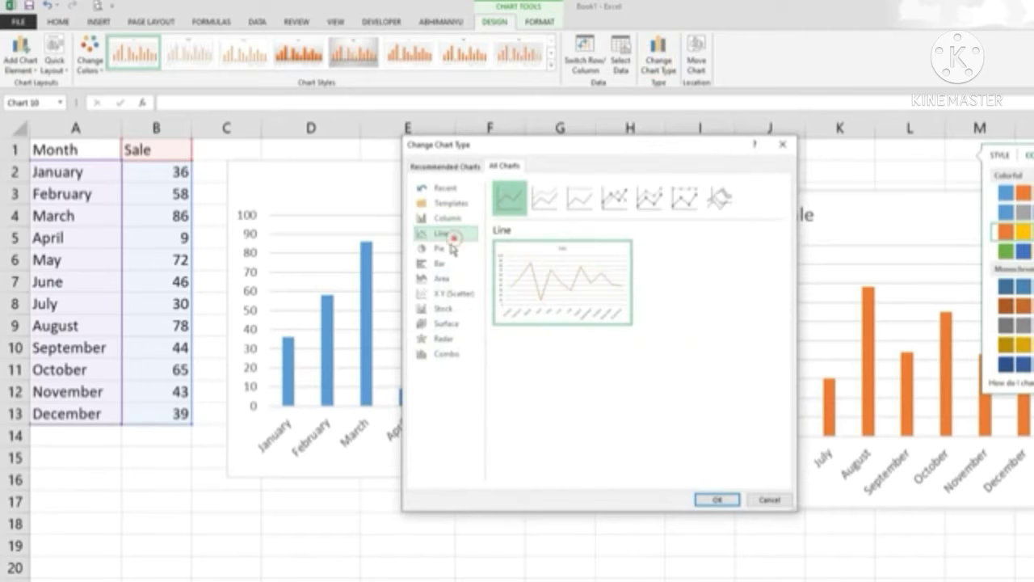
left_click(451, 248)
left_click(553, 202)
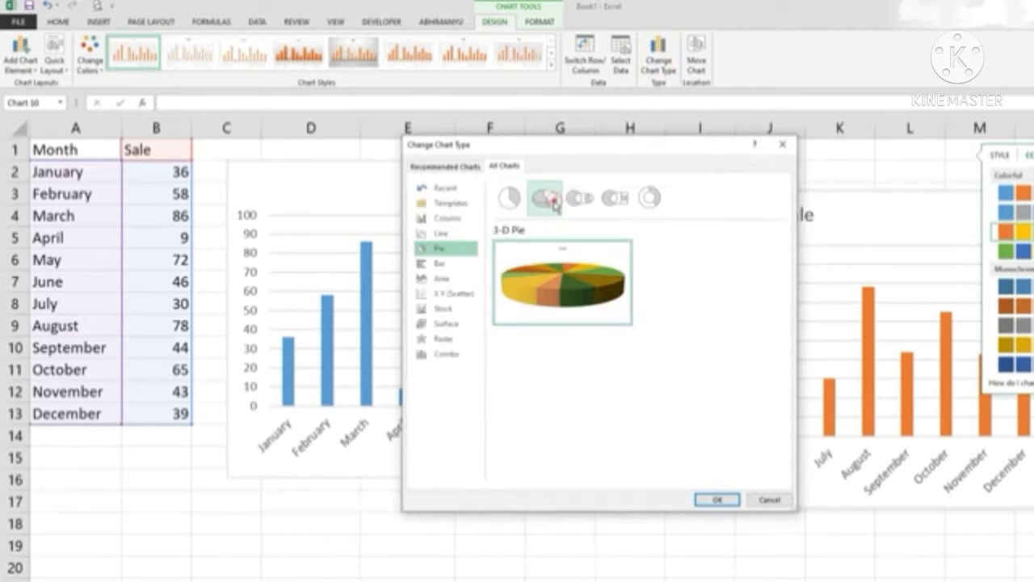
left_click(716, 499)
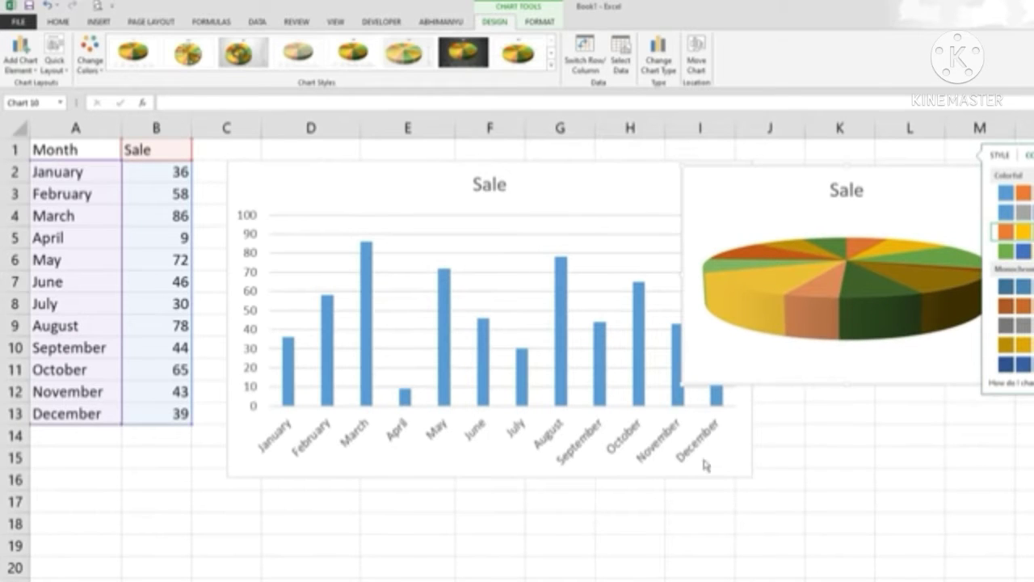
Step: Shrink the column chart to span about columns C to G and move the pie chart beside it
left_click(716, 471)
left_click_drag(751, 478, 577, 341)
left_click_drag(801, 199, 711, 187)
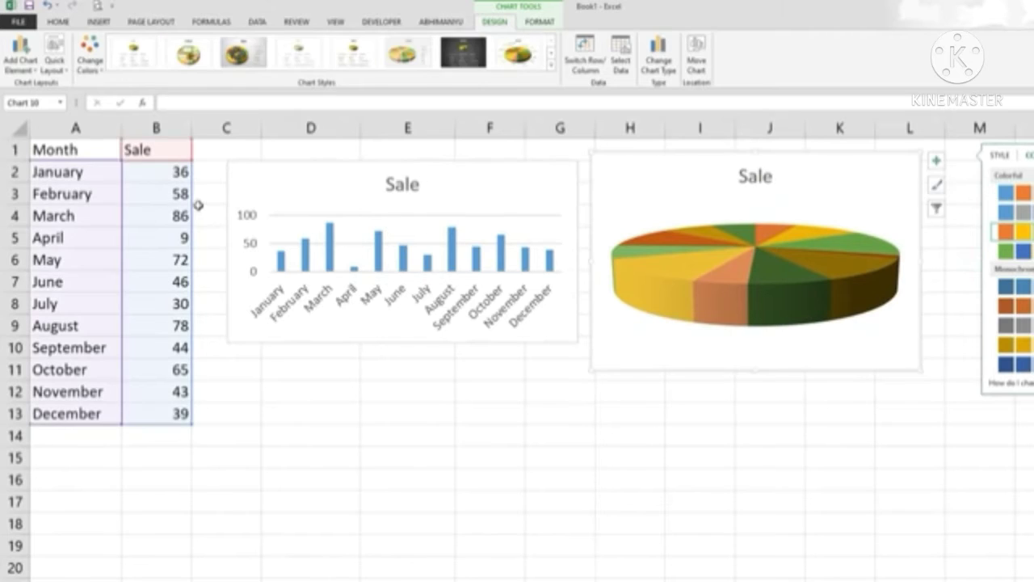
Step: Set the March sale in B4 to 25 and the April sale in B5 to 100
left_click(169, 216)
type("25")
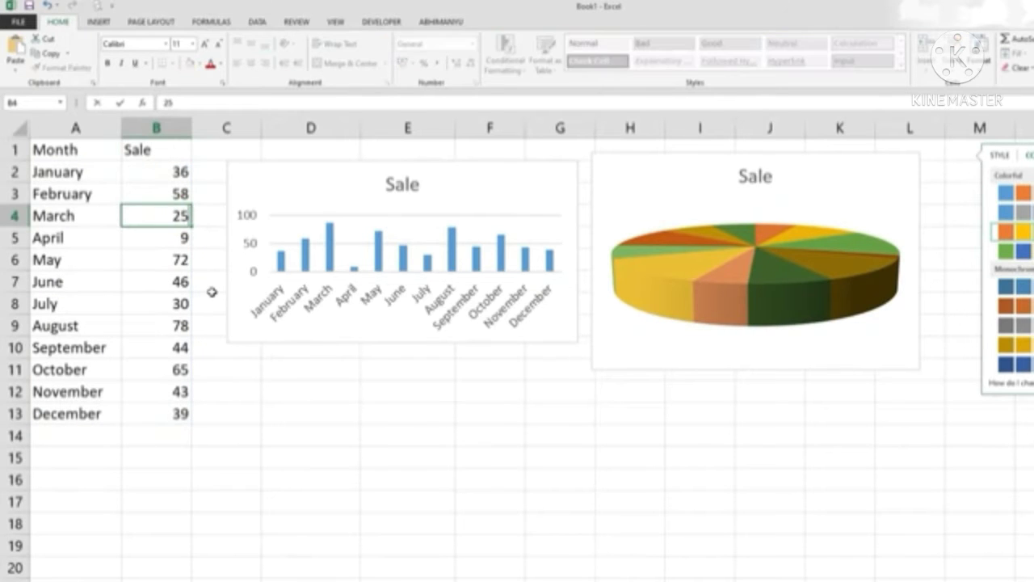
key("Return")
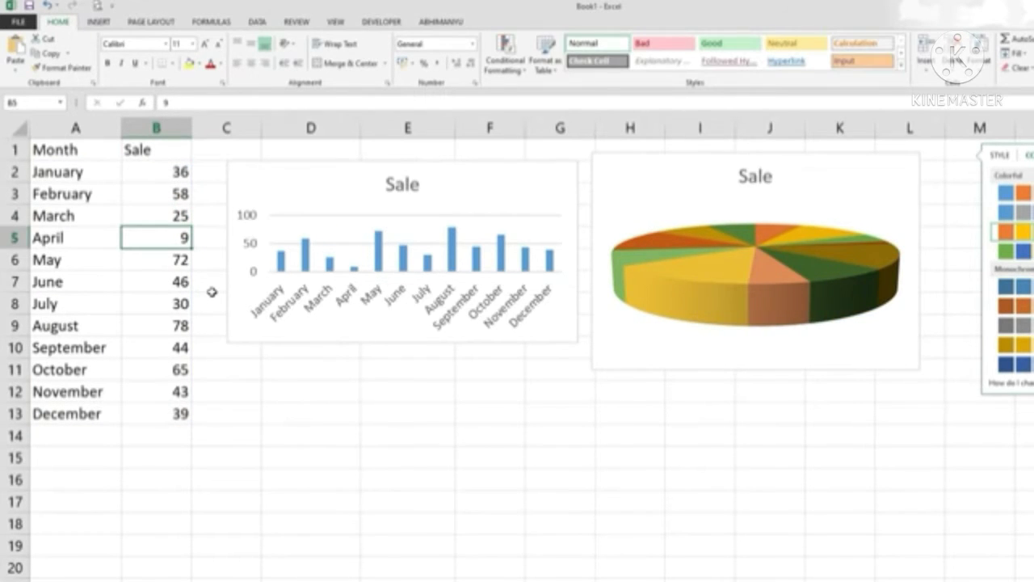
type("100")
key("Return")
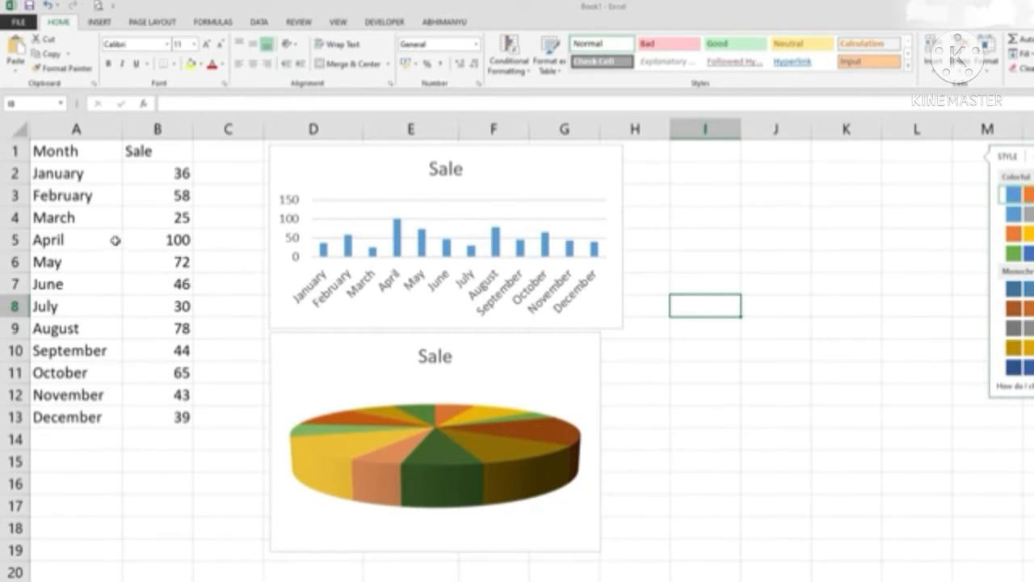
Step: Add a second sales column beside the Sale column with the heading Sale 2 in C1
left_click(224, 157)
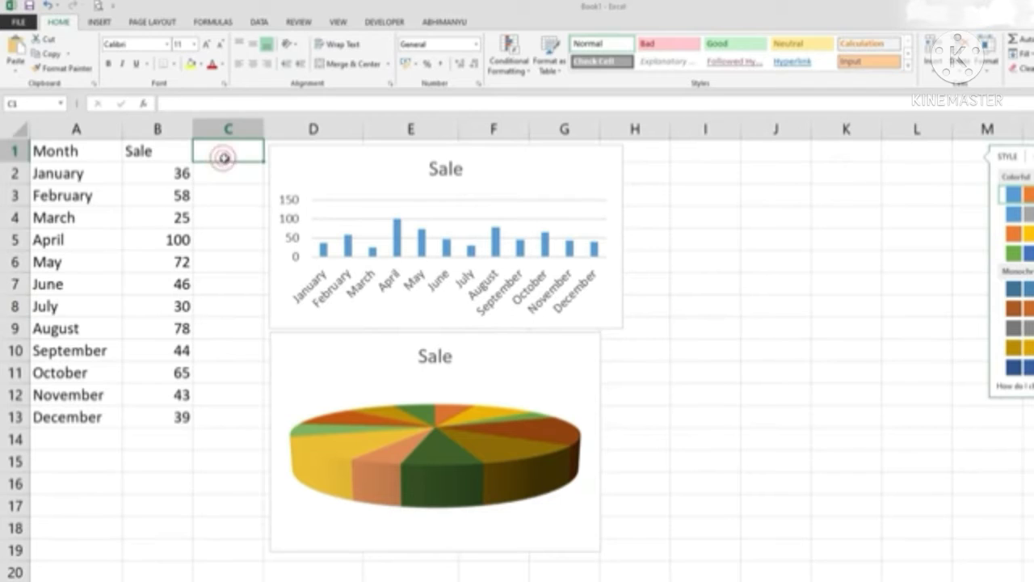
type("Sa")
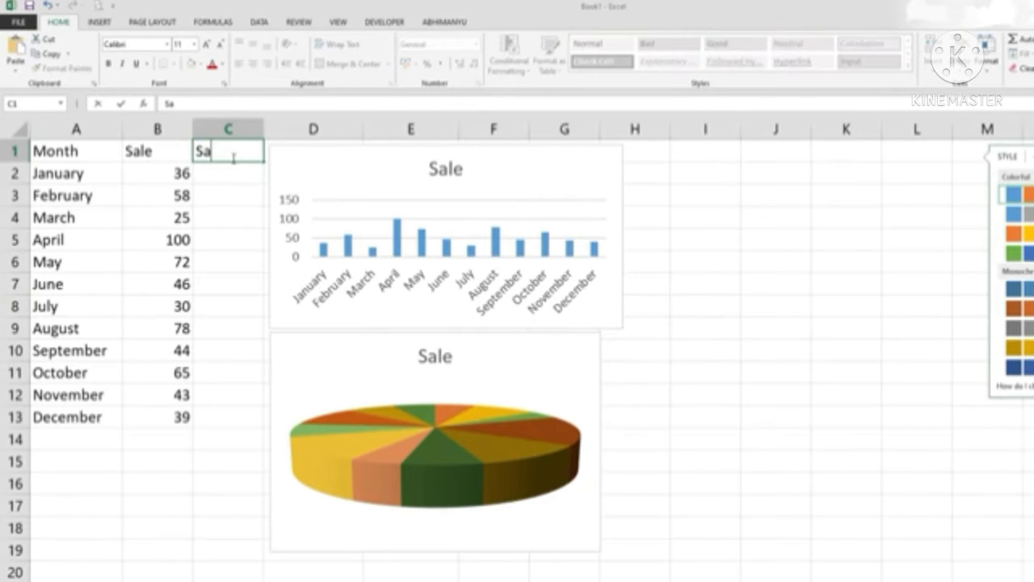
type("le")
key("Return")
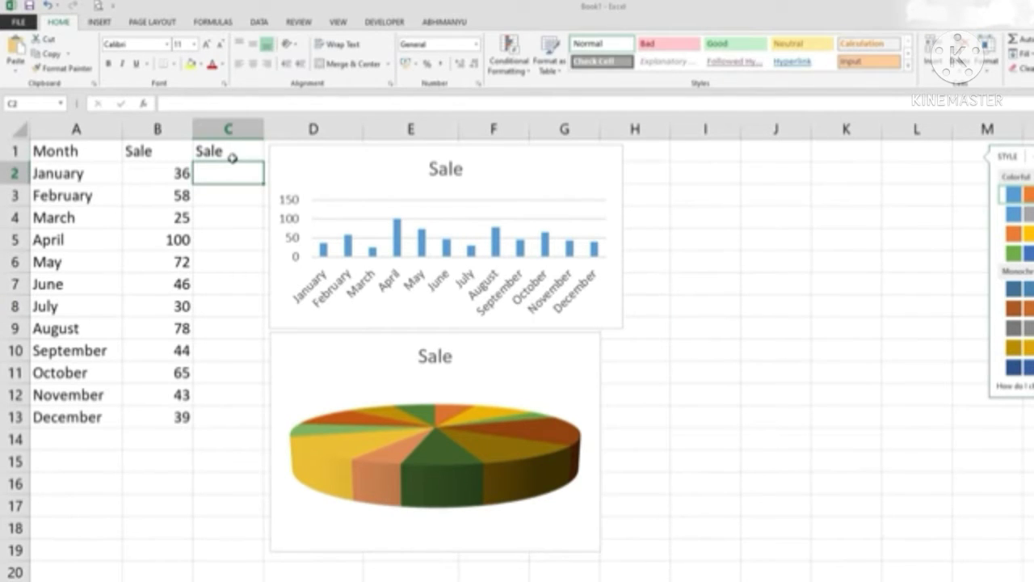
left_click(232, 156)
double_click(234, 156)
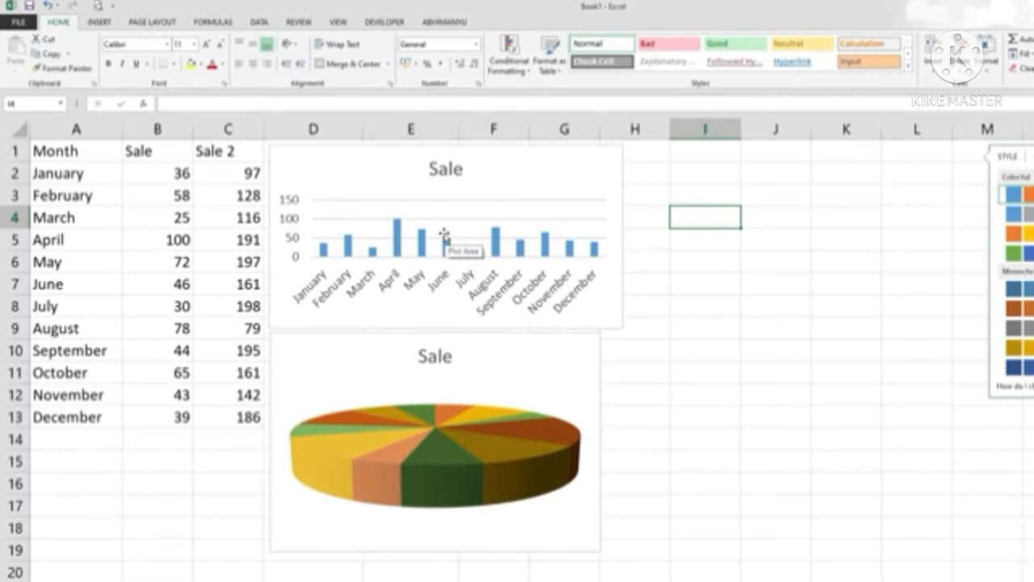
Step: Copy the Sale 2 data in C1:C13 and paste it into the column chart as a second series
left_click(227, 149)
left_click_drag(226, 149, 224, 411)
key("ctrl+c")
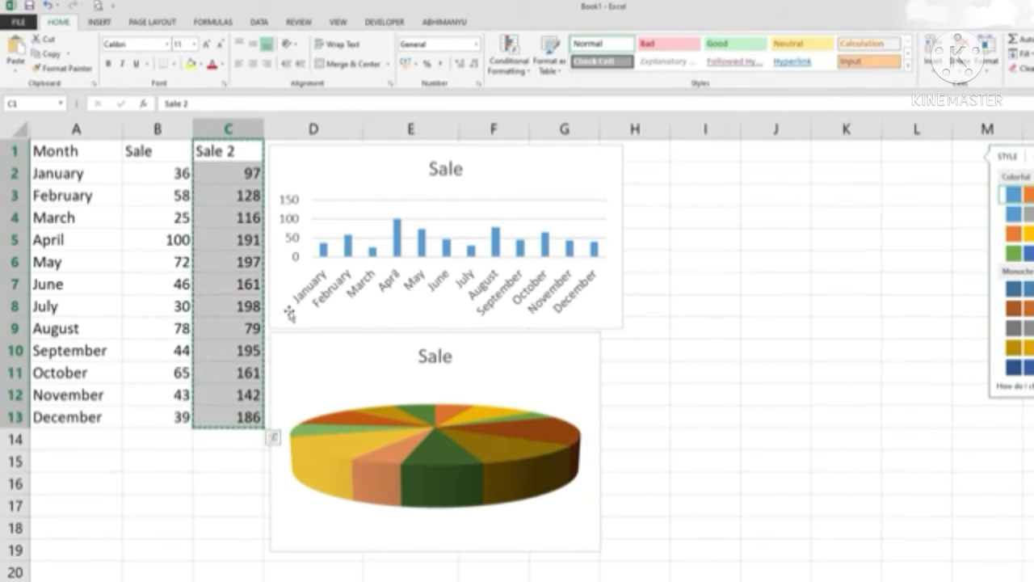
left_click(374, 156)
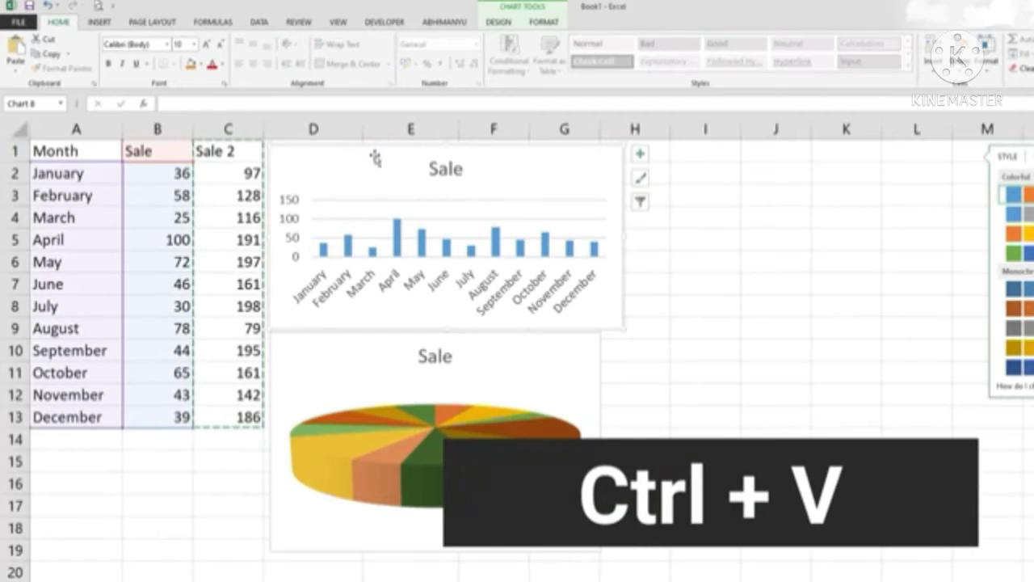
key("ctrl+v")
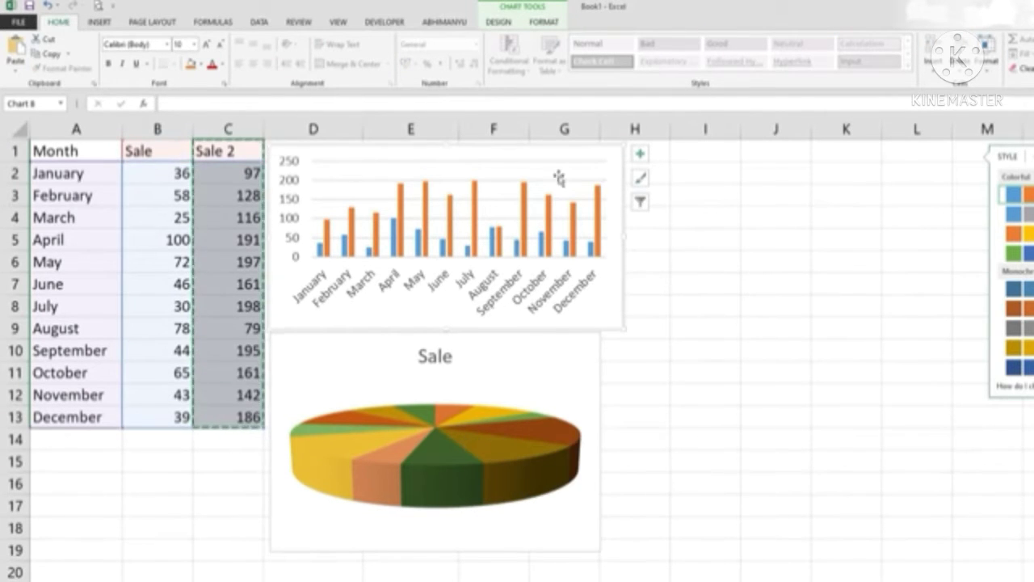
left_click(495, 357)
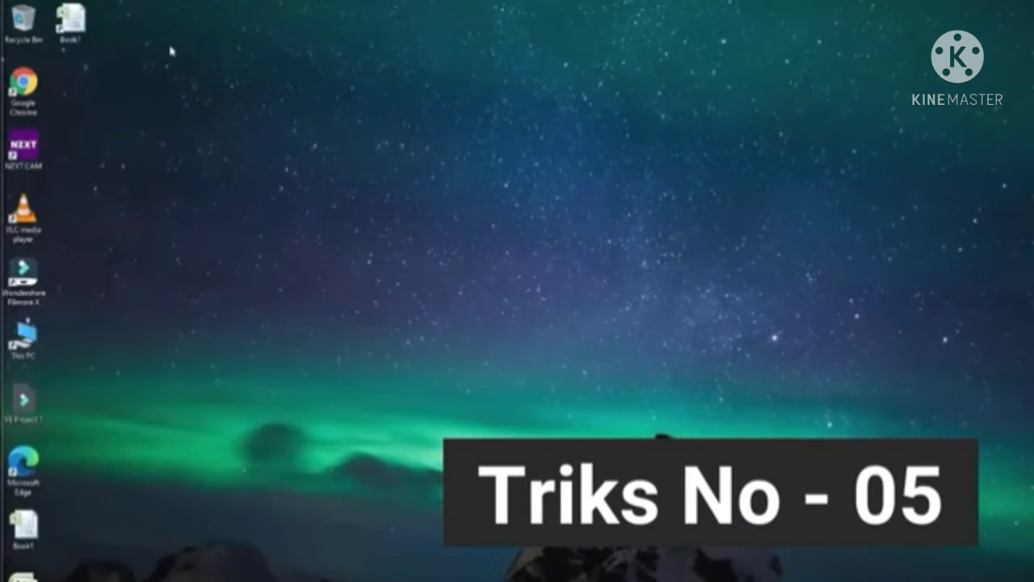
Step: Open the Book1 workbook from the desktop and enter =CELL("filename") in E14
double_click(80, 38)
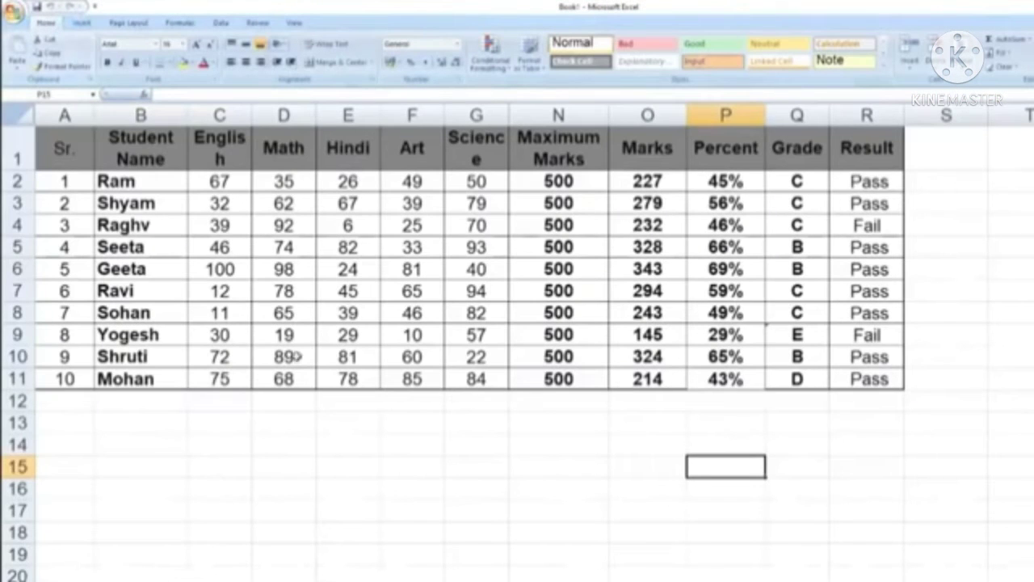
left_click(368, 444)
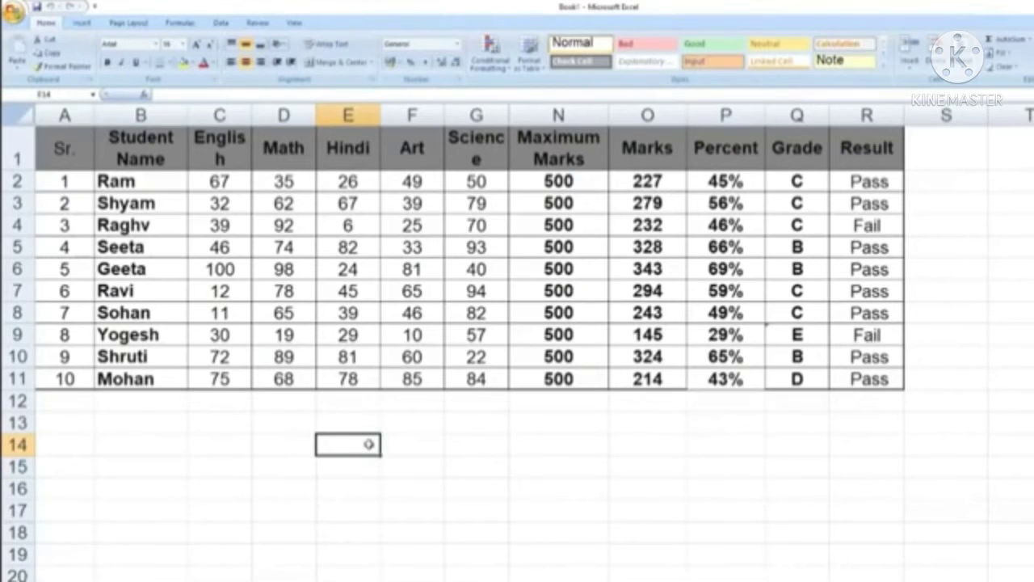
type("=")
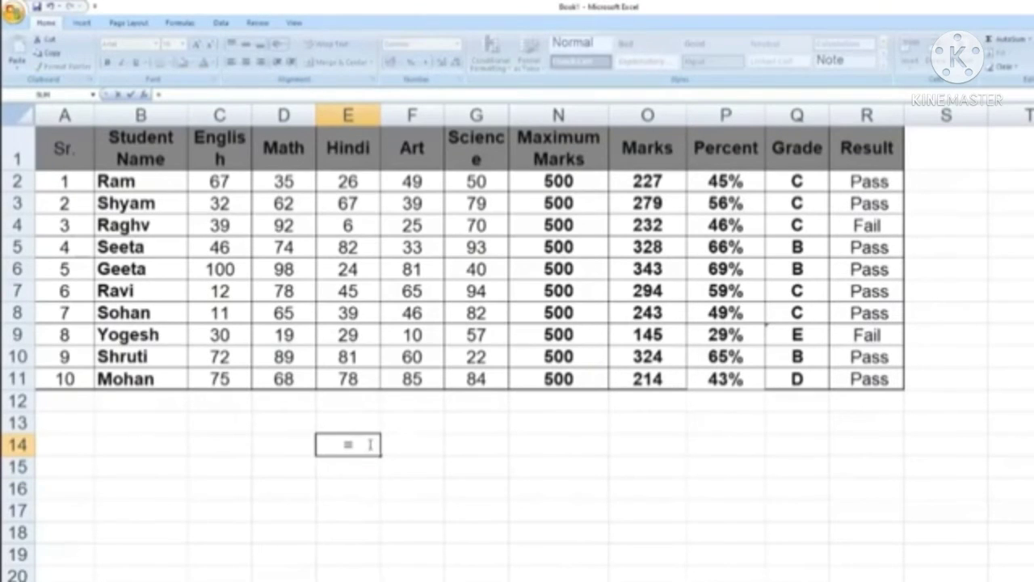
type("cell")
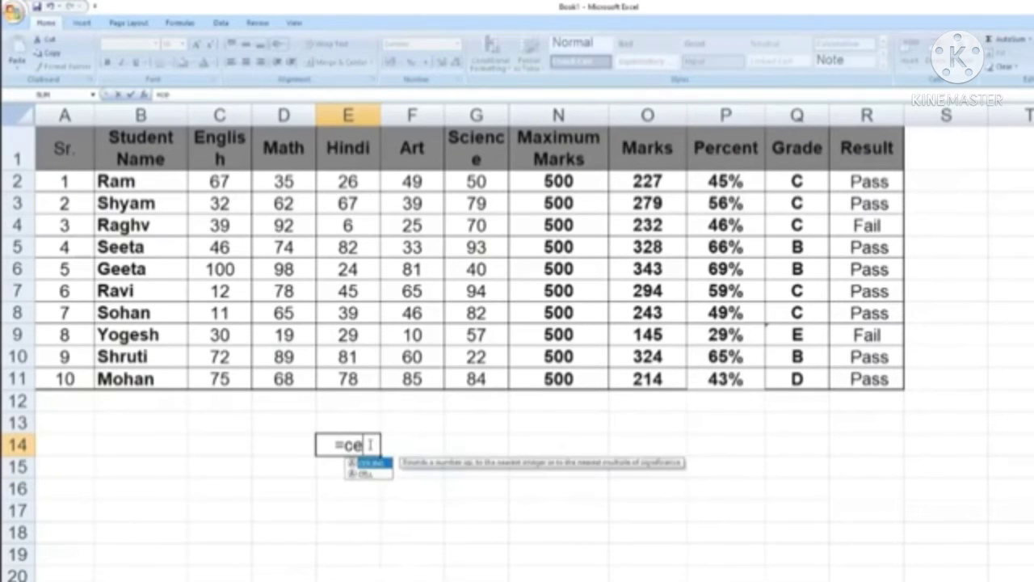
type("(")
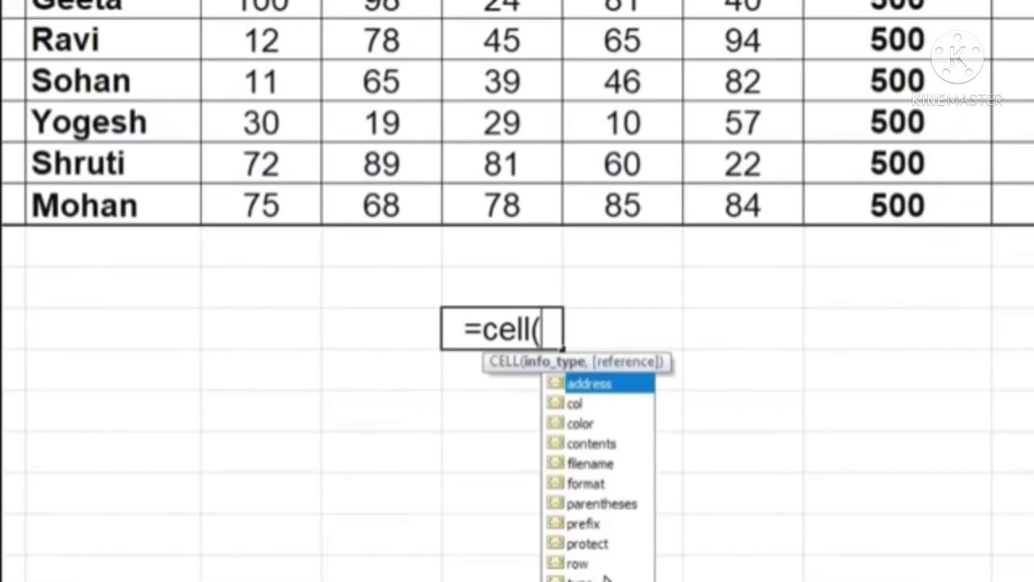
double_click(602, 465)
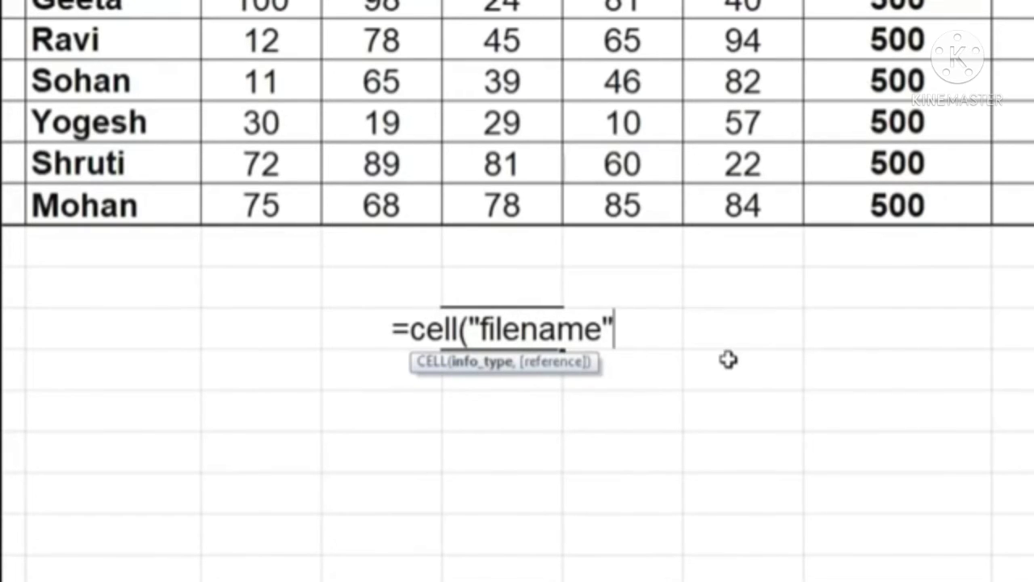
type(")")
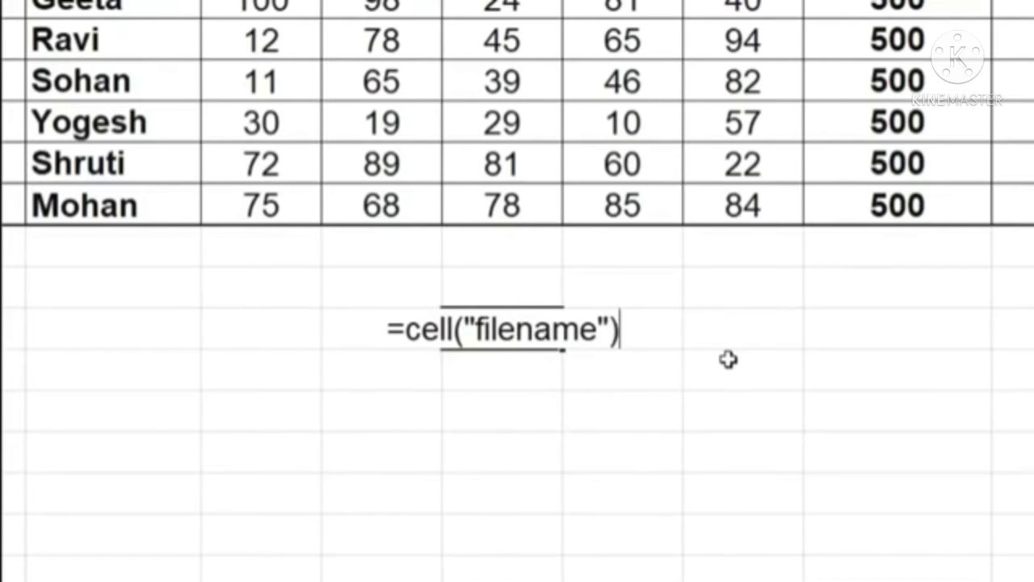
key("Return")
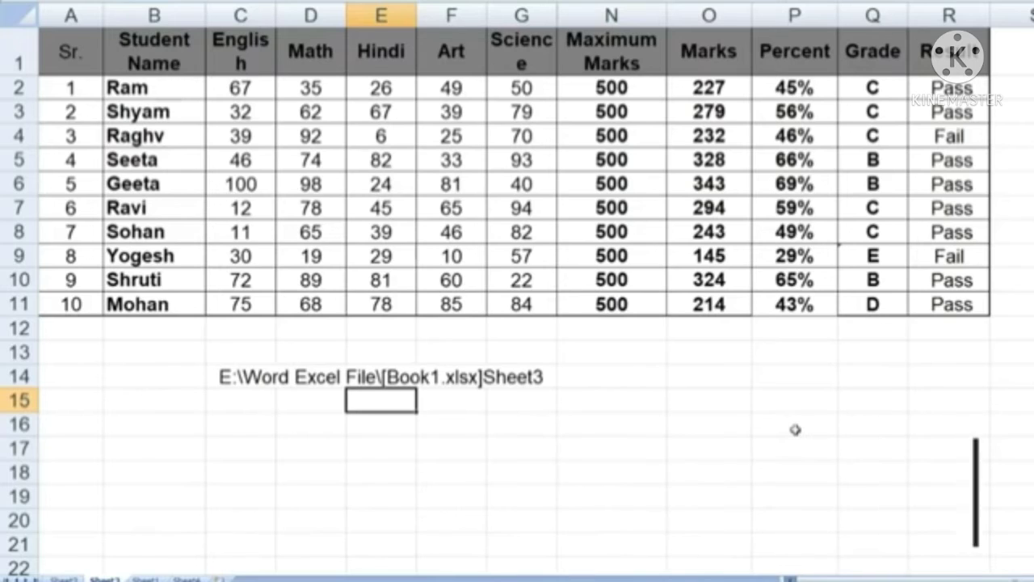
Step: Show the sheet's formulas instead of results and widen the Grade and Result columns to reveal more of their formulas
key("ctrl+grave")
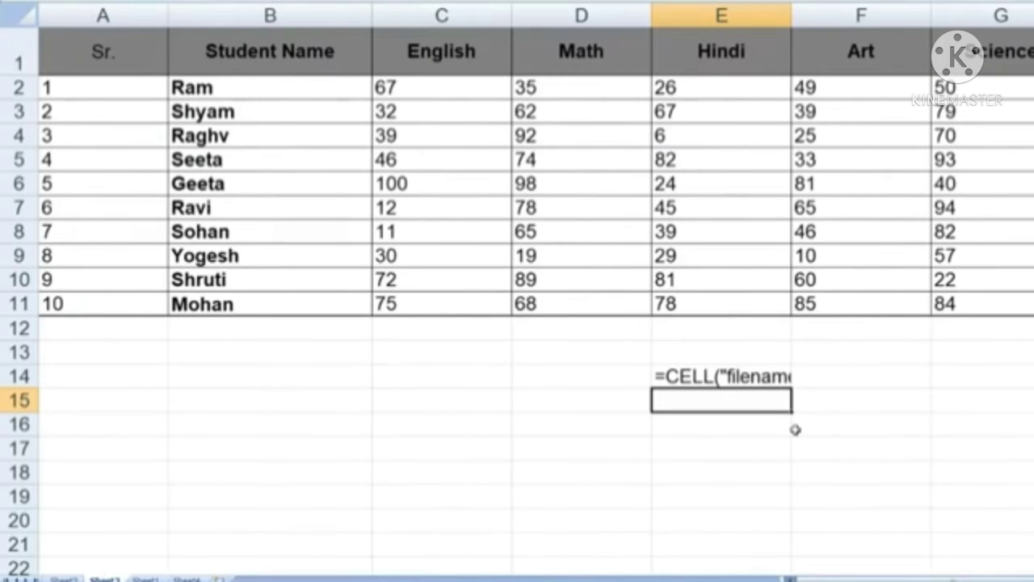
left_click_drag(789, 579, 793, 578)
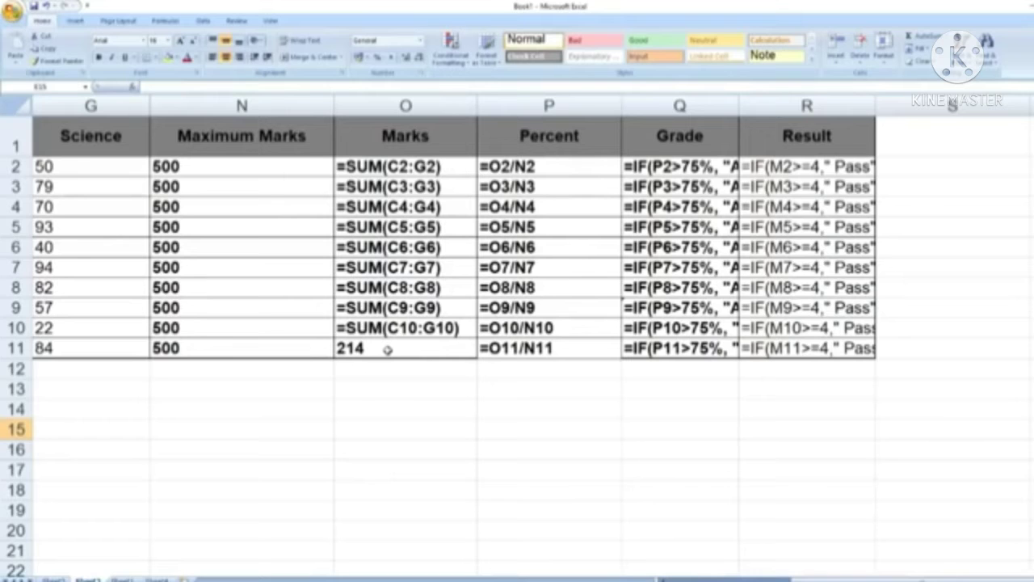
left_click_drag(737, 106, 797, 106)
left_click_drag(935, 106, 1000, 118)
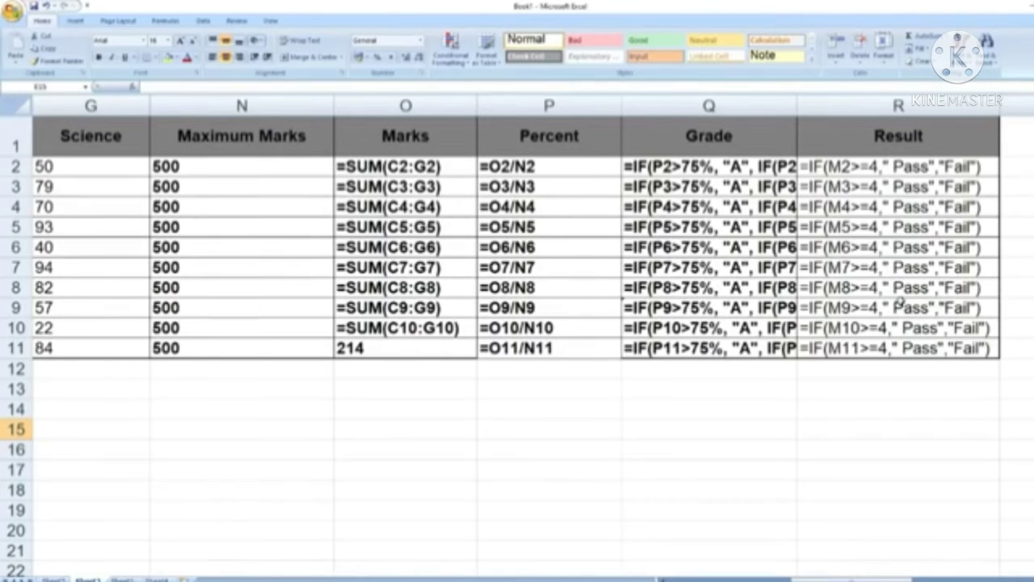
Step: Switch the sheet back to showing values and fit the English column to its heading
key("ctrl+grave")
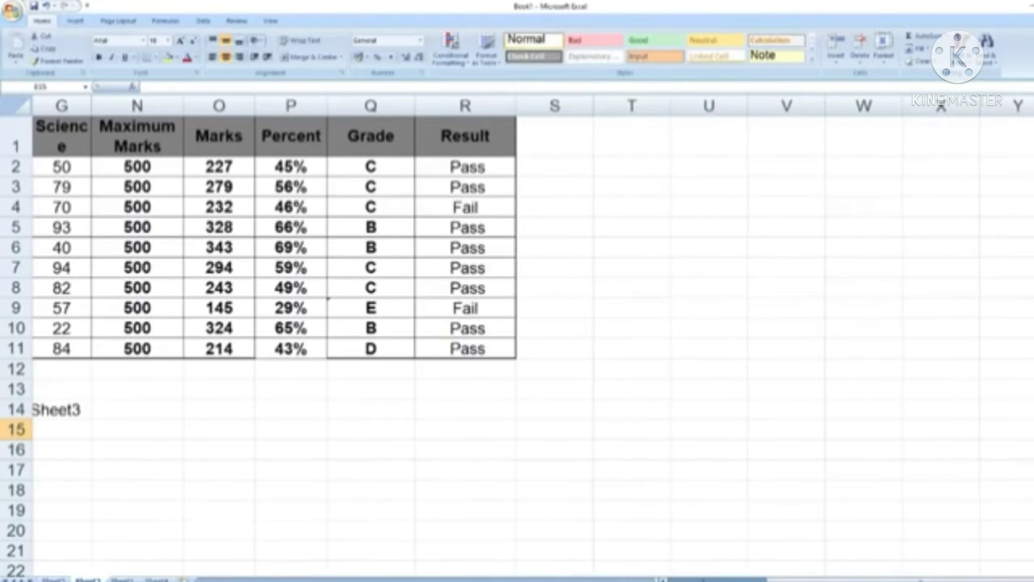
scroll(860, 507, "left", 3)
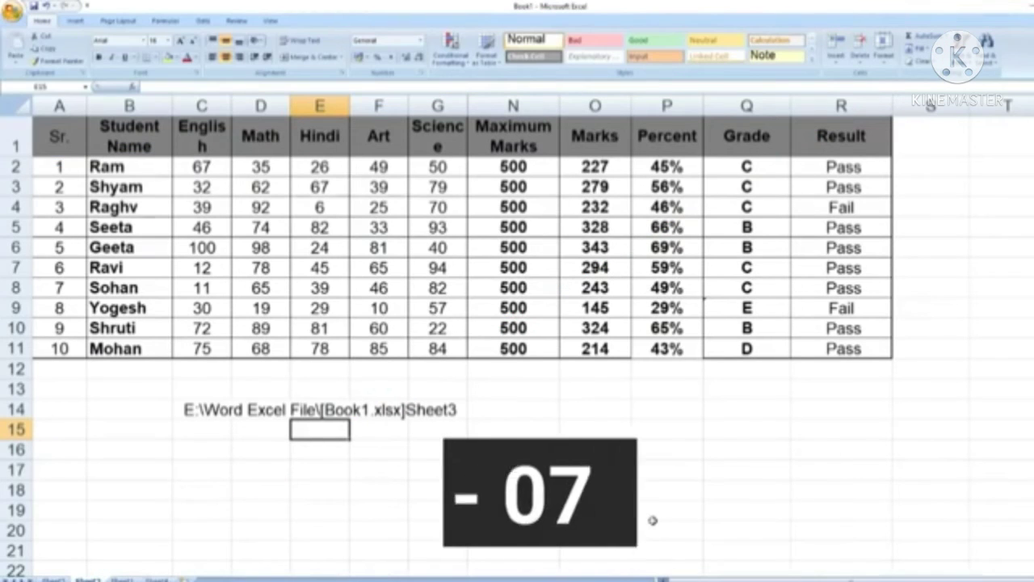
double_click(232, 105)
Step: Delete the file path formula in E14 and widen the Science column so its heading fits on one line
left_click(225, 412)
left_click(291, 411)
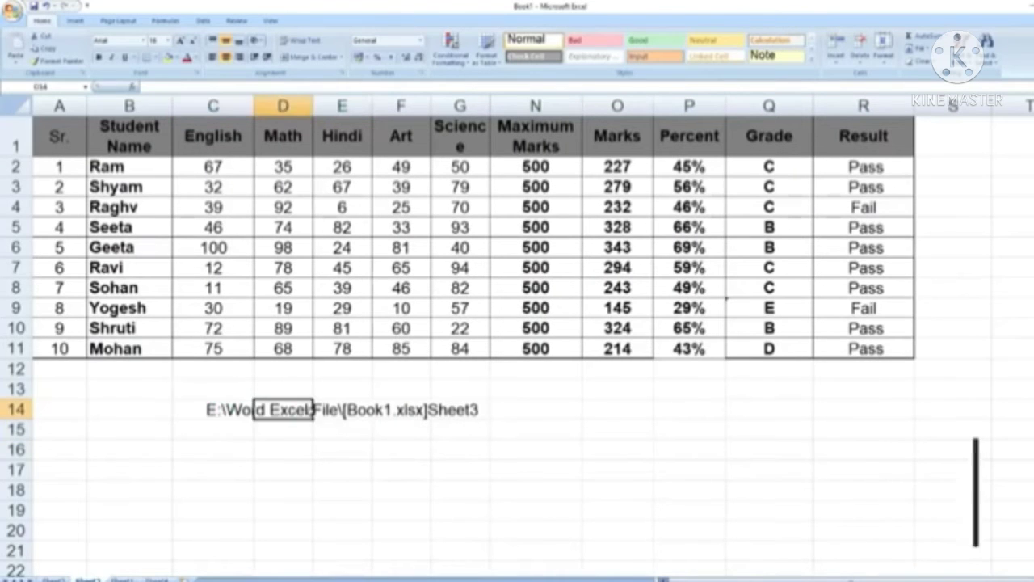
left_click(347, 422)
left_click(342, 410)
key("Delete")
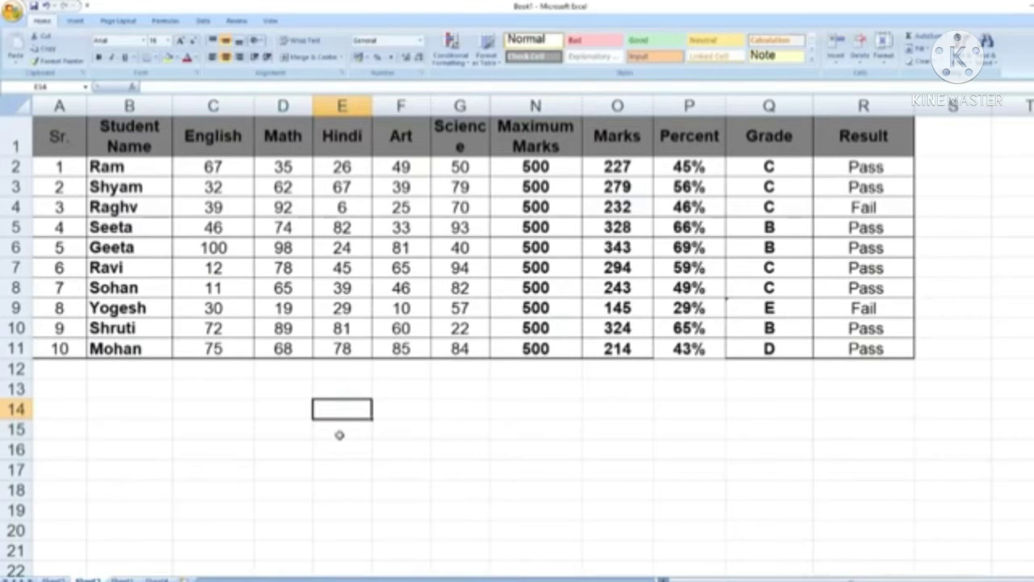
left_click_drag(490, 105, 524, 106)
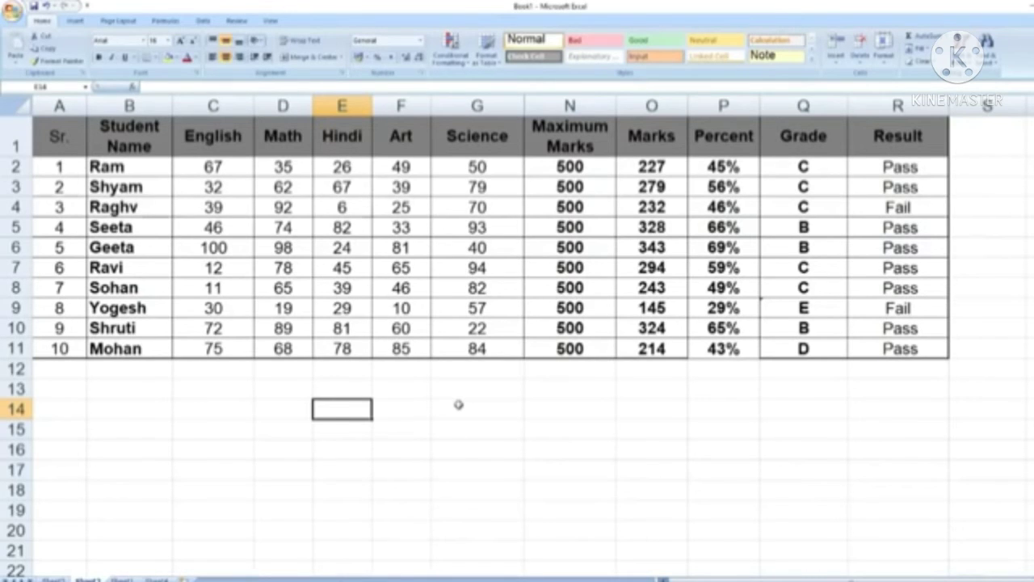
Step: Define the workbook-scoped name Eng for the English marks in C2:C11
left_click_drag(230, 165, 229, 349)
right_click(239, 226)
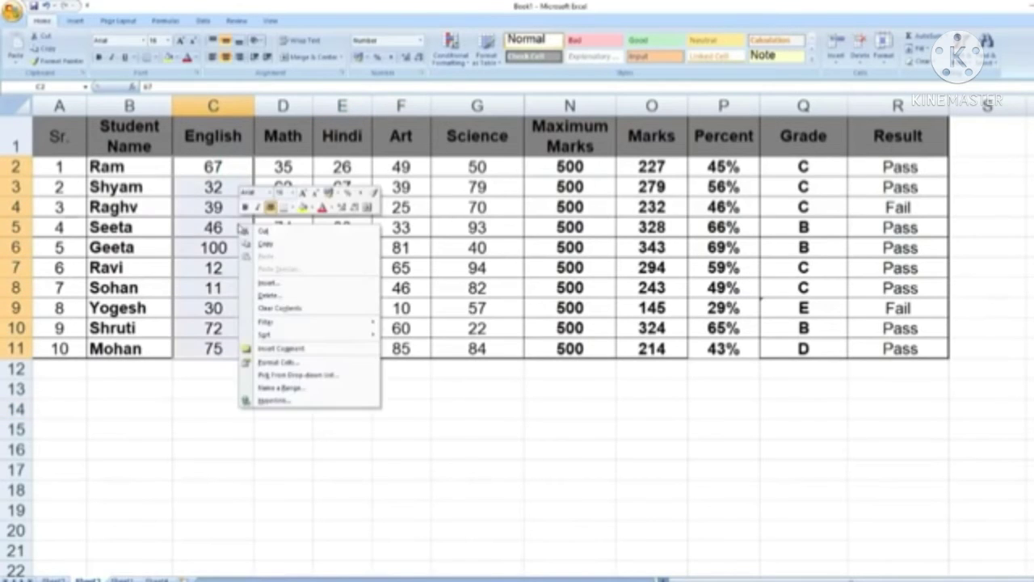
left_click(321, 393)
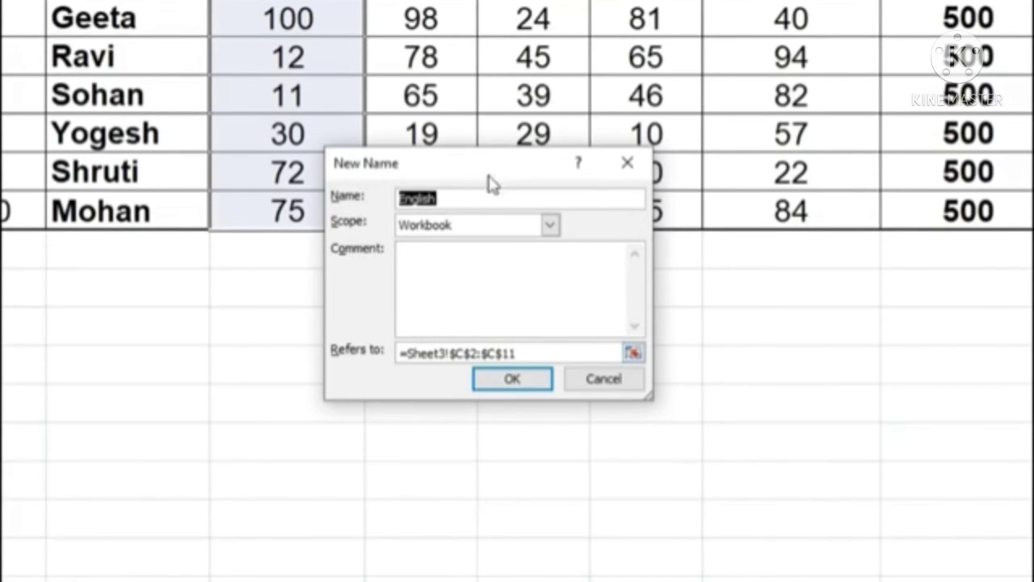
left_click(476, 199)
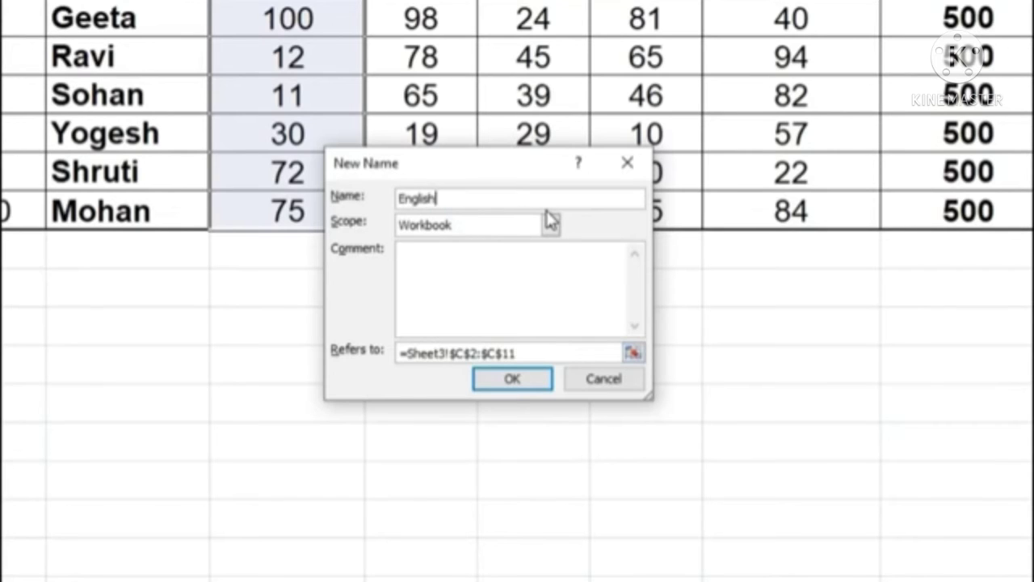
key("BackSpace")
key("BackSpace")
key("BackSpace")
key("BackSpace")
left_click(526, 384)
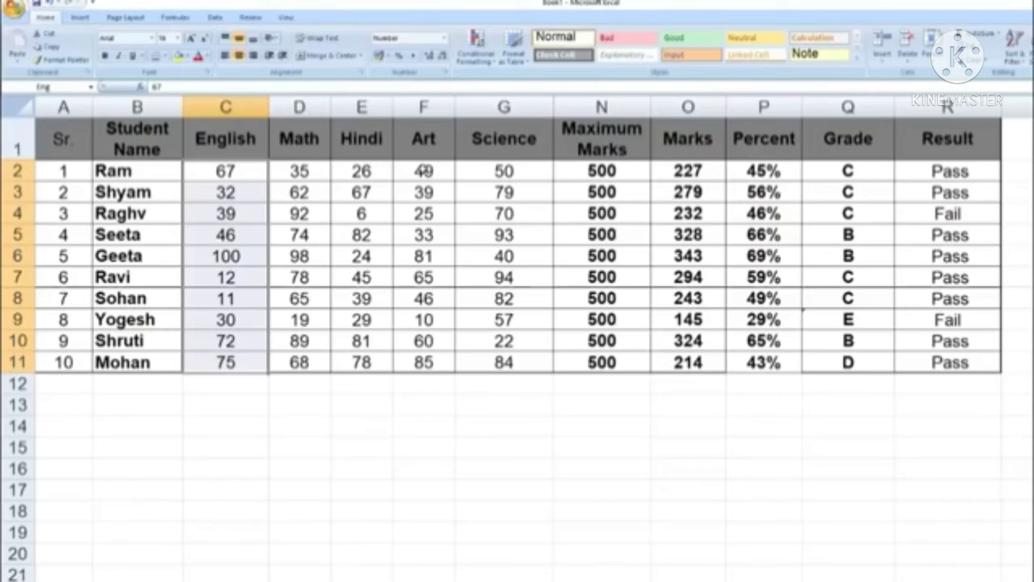
Step: Define the workbook-scoped name Art for the Art marks in F2:F11
left_click_drag(424, 171, 424, 362)
right_click(428, 311)
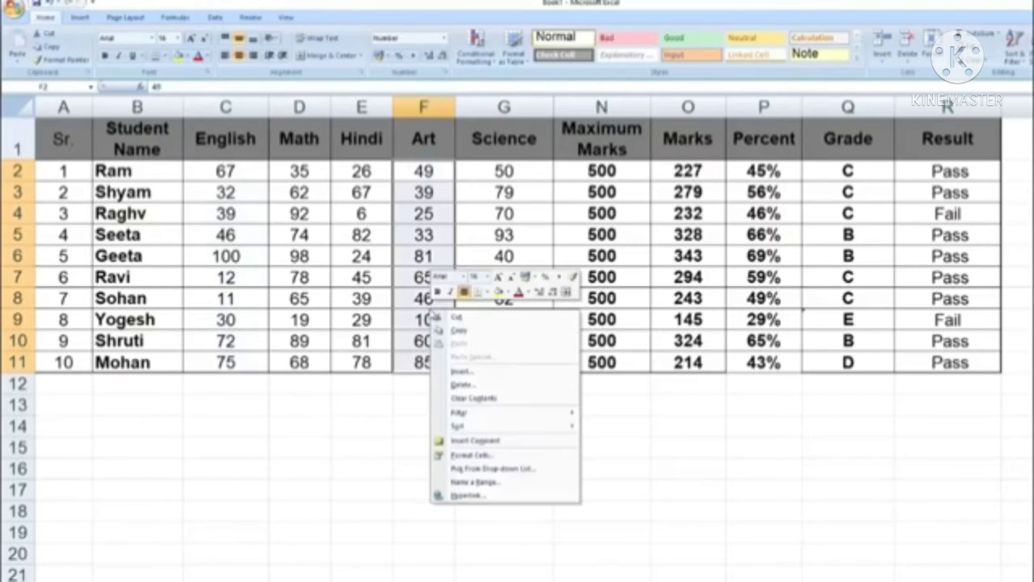
left_click(482, 488)
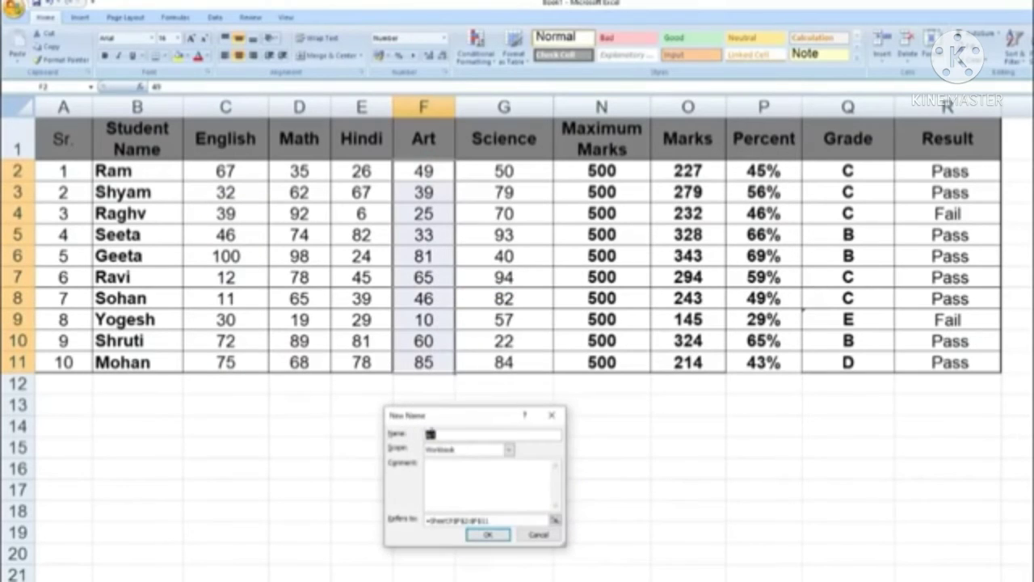
left_click(488, 535)
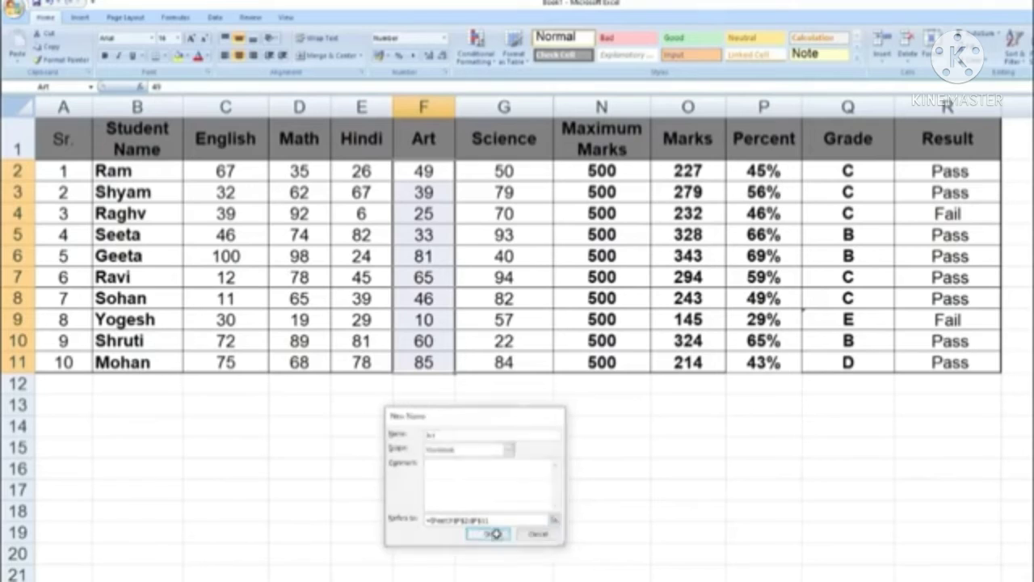
Step: Define a workbook-scoped name for the Math marks in D2:D11
left_click_drag(300, 173, 300, 360)
right_click(306, 313)
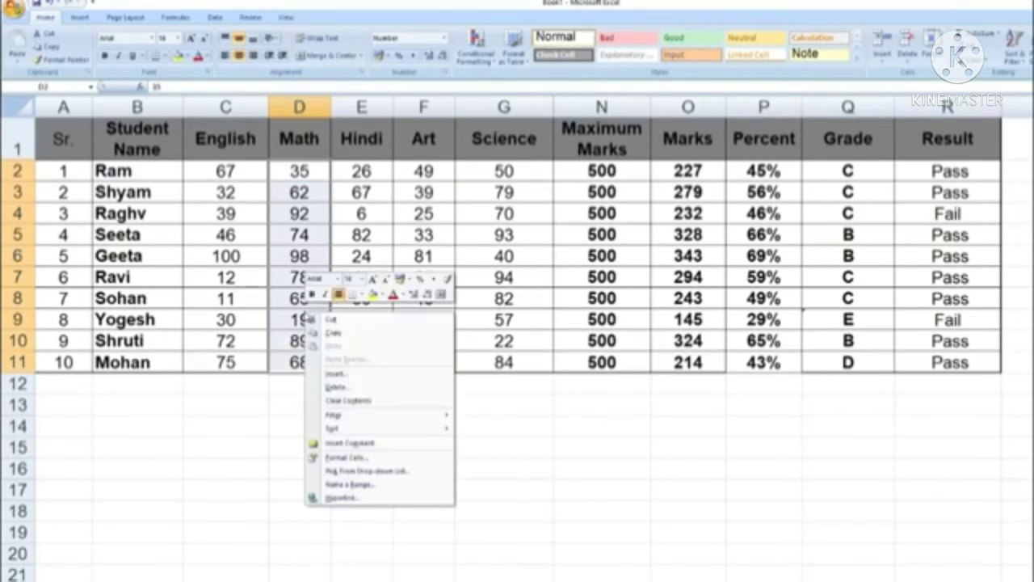
left_click(349, 485)
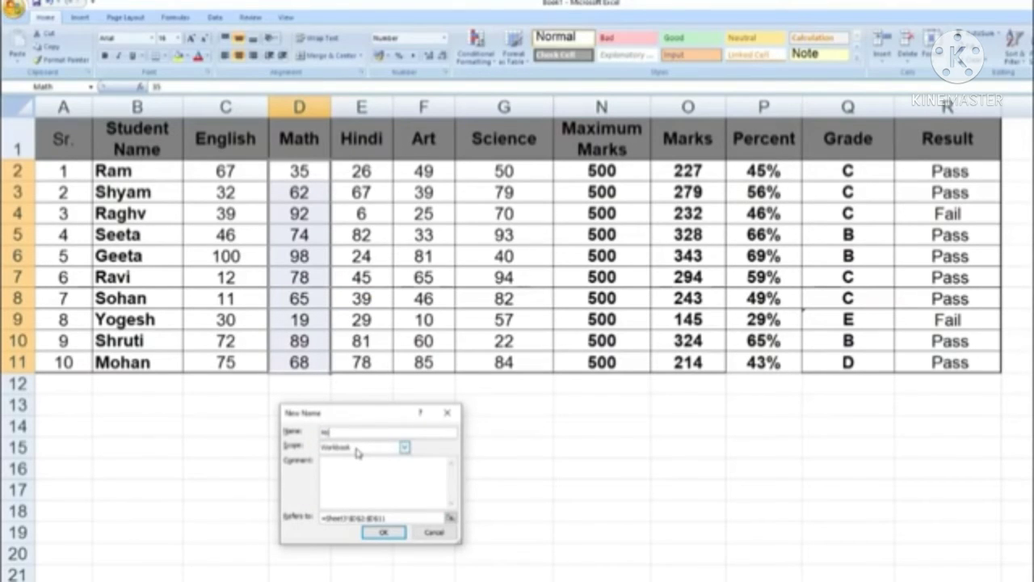
left_click(385, 533)
Step: Enter the formula =sum(Eng:Math) in cell E15 to total the English and Math marks by their defined names
left_click(387, 451)
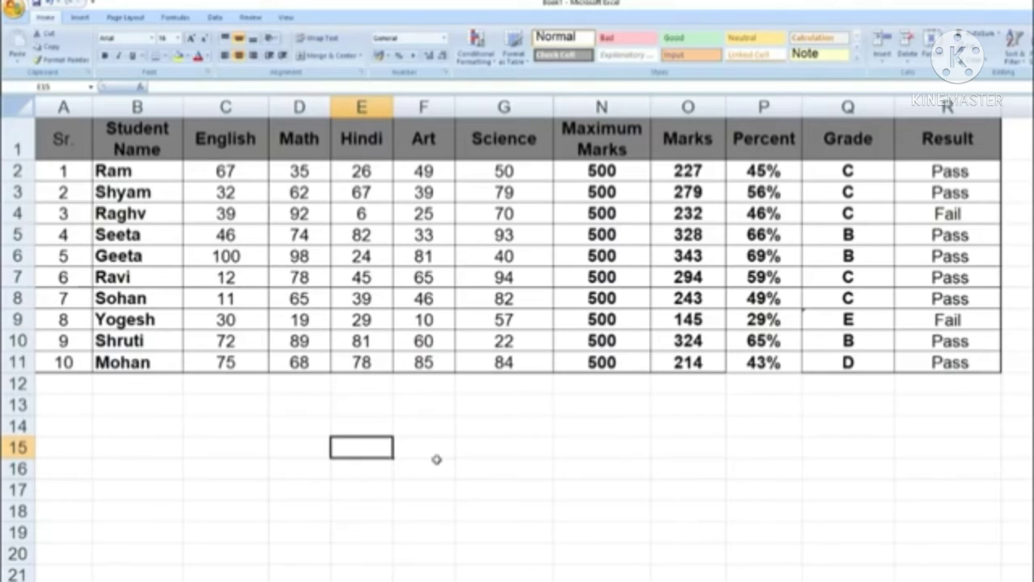
type("=")
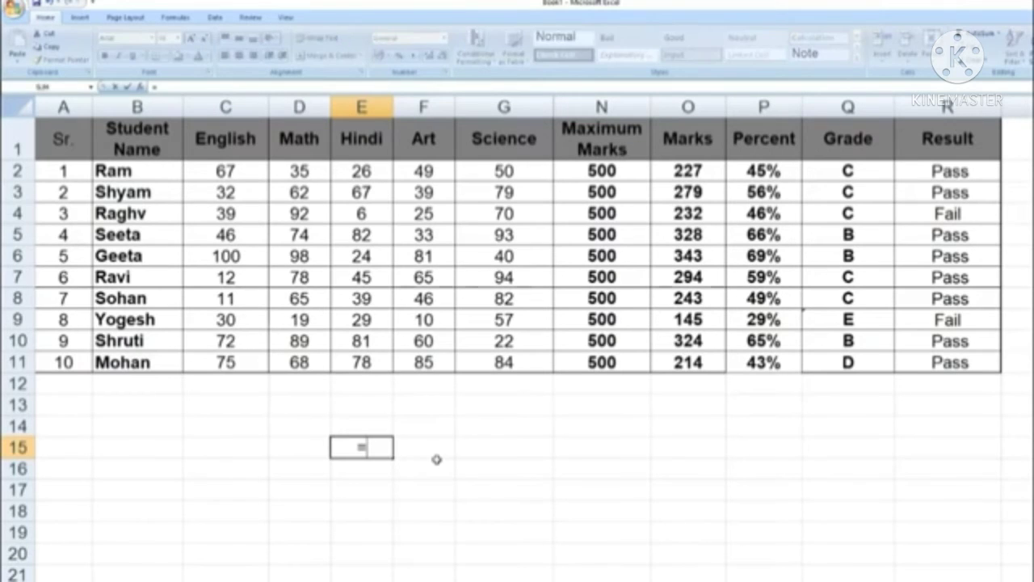
type("sum(")
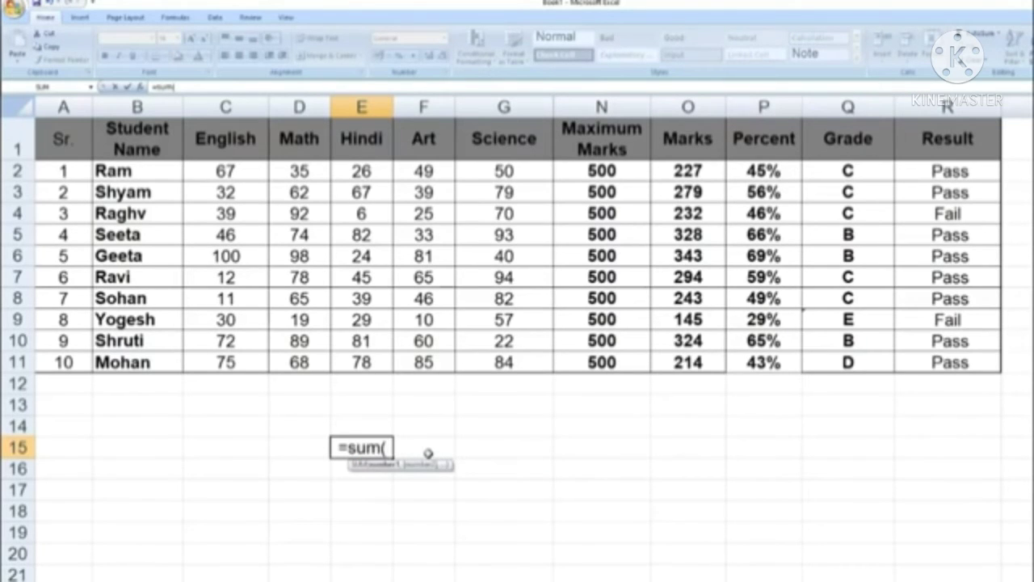
type("En")
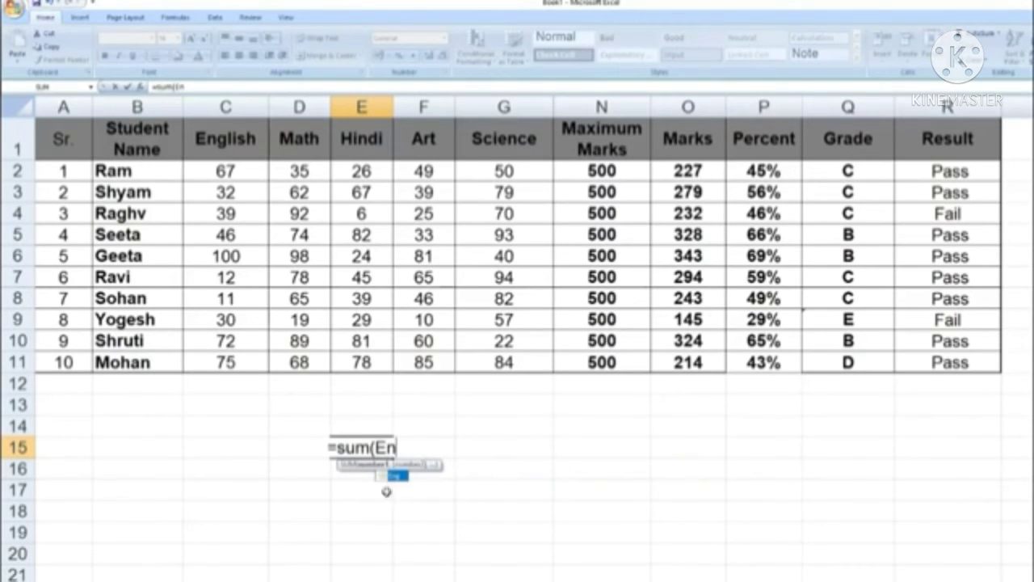
double_click(396, 476)
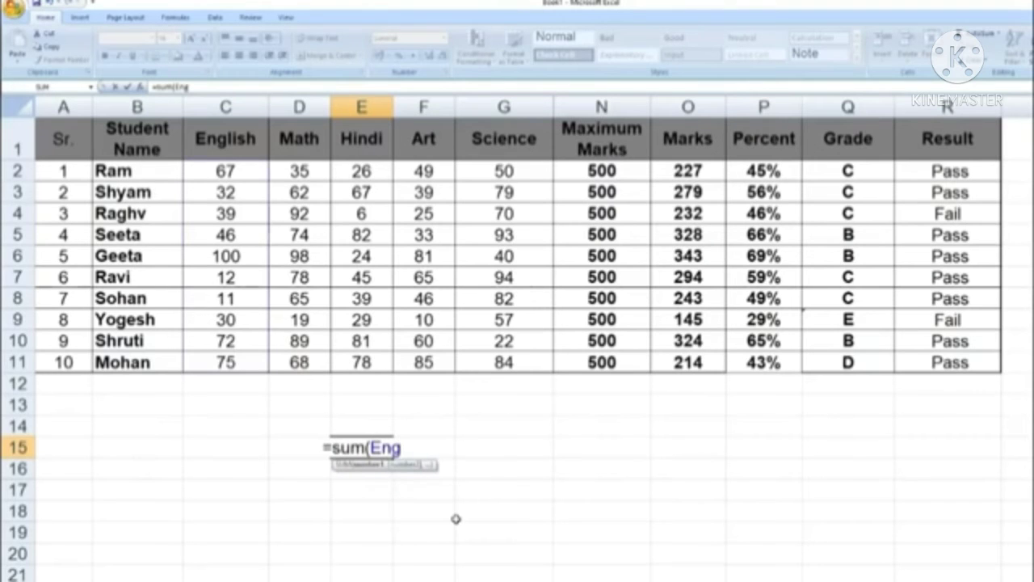
type(":")
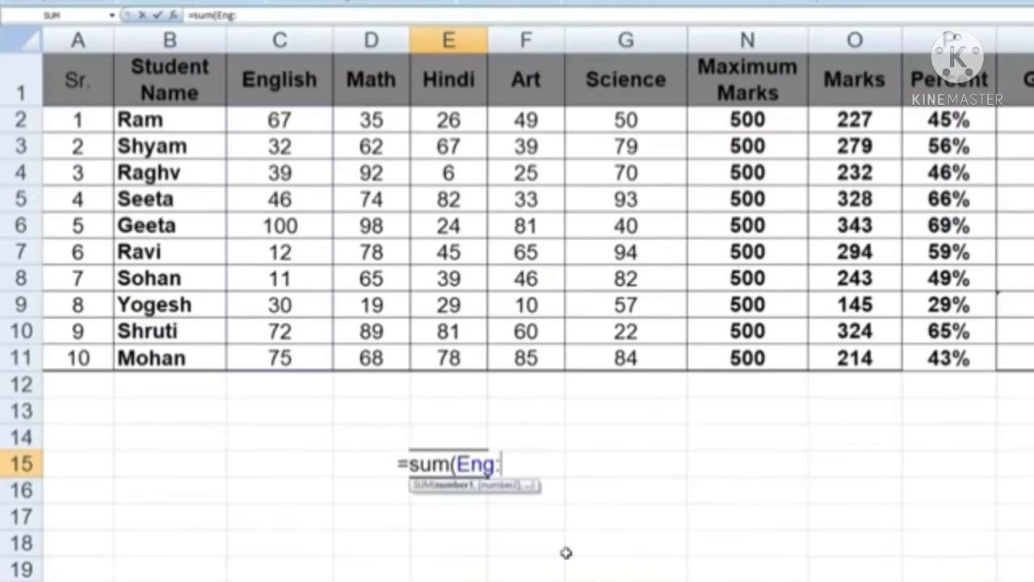
type("Ma")
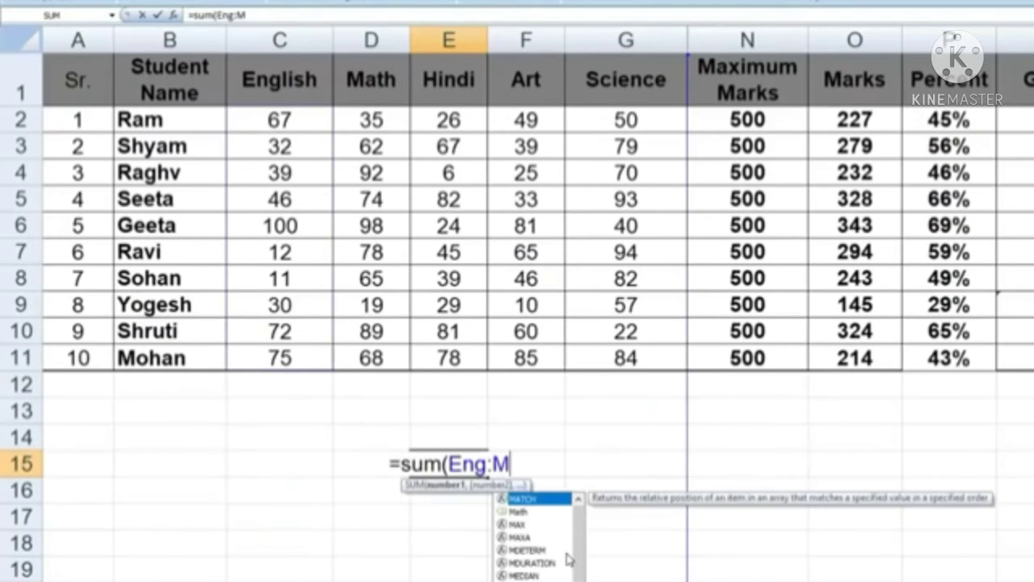
double_click(525, 513)
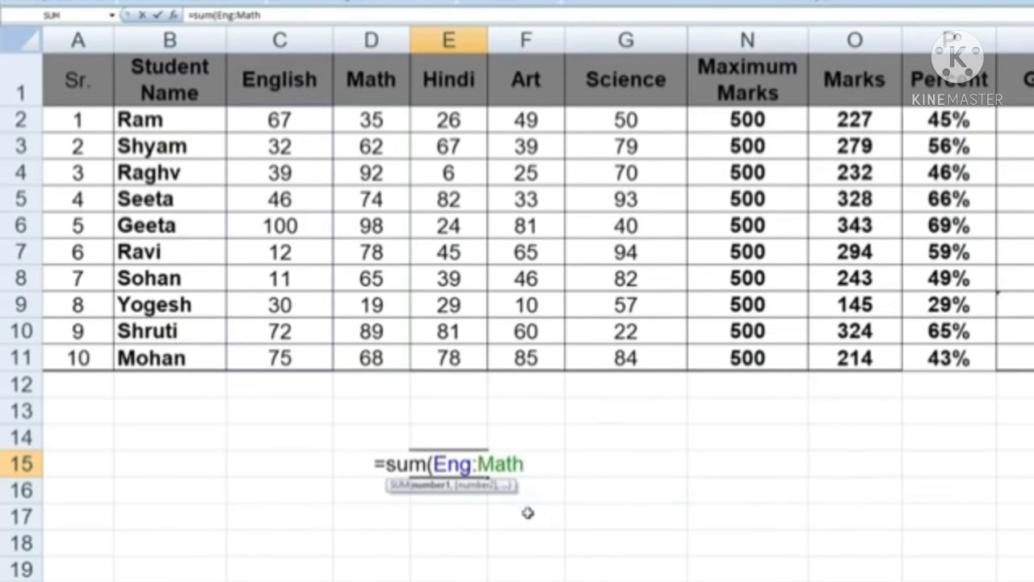
type(")")
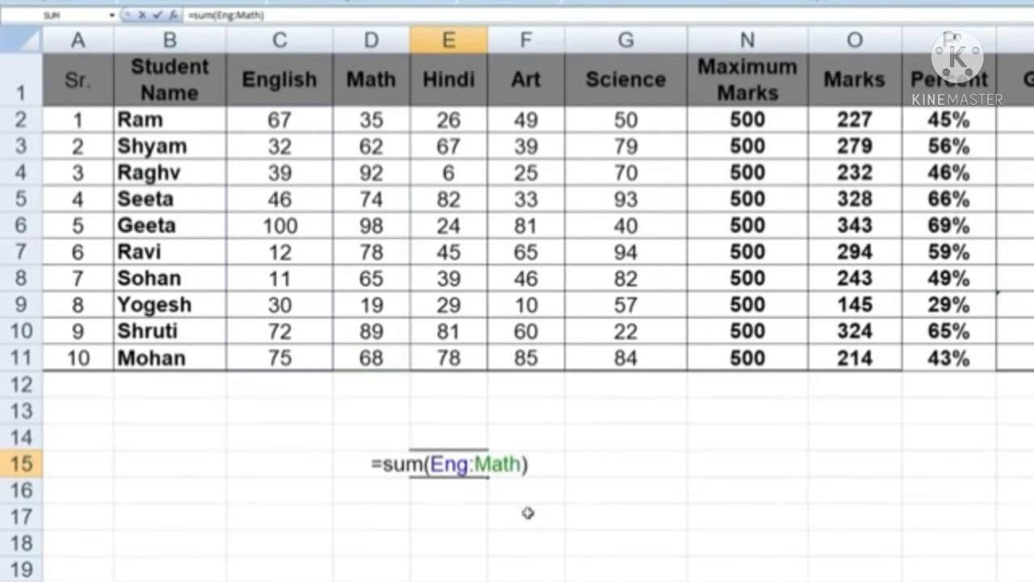
key("Return")
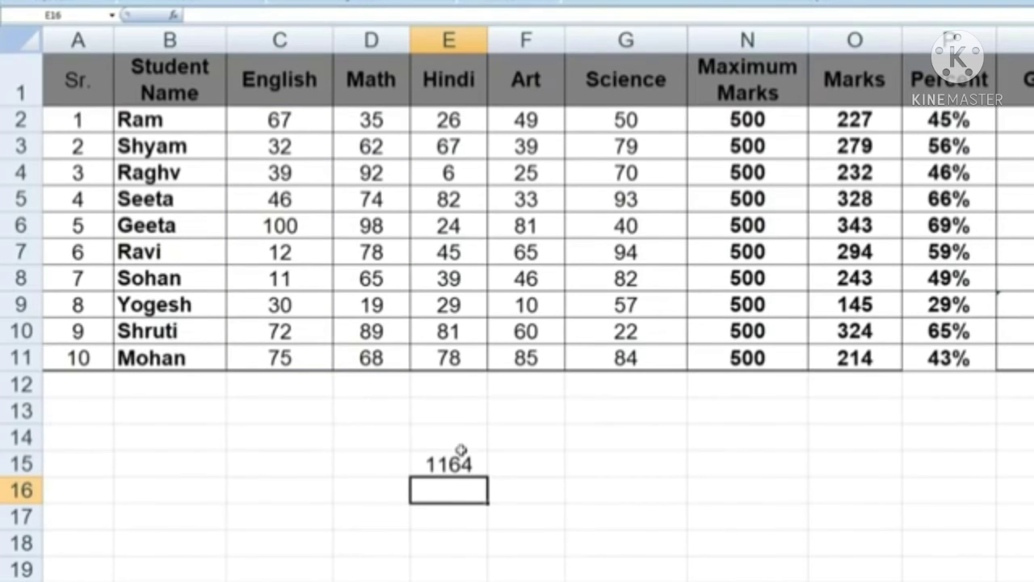
Step: Total the English marks in C12 with =SUM(Eng) and the Math marks in D12 with =SUM(Math)
left_click(273, 374)
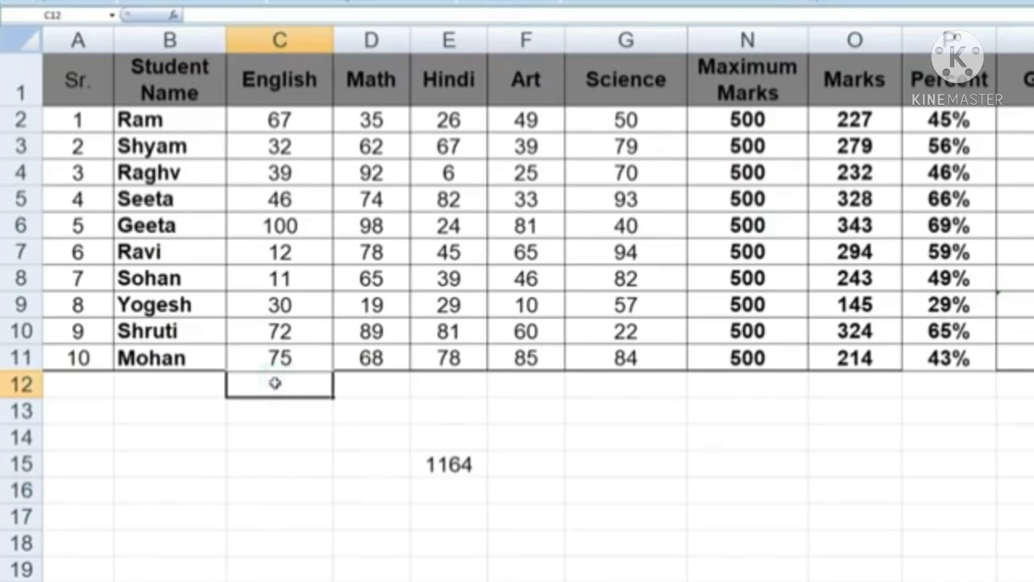
type("=SUM(English)")
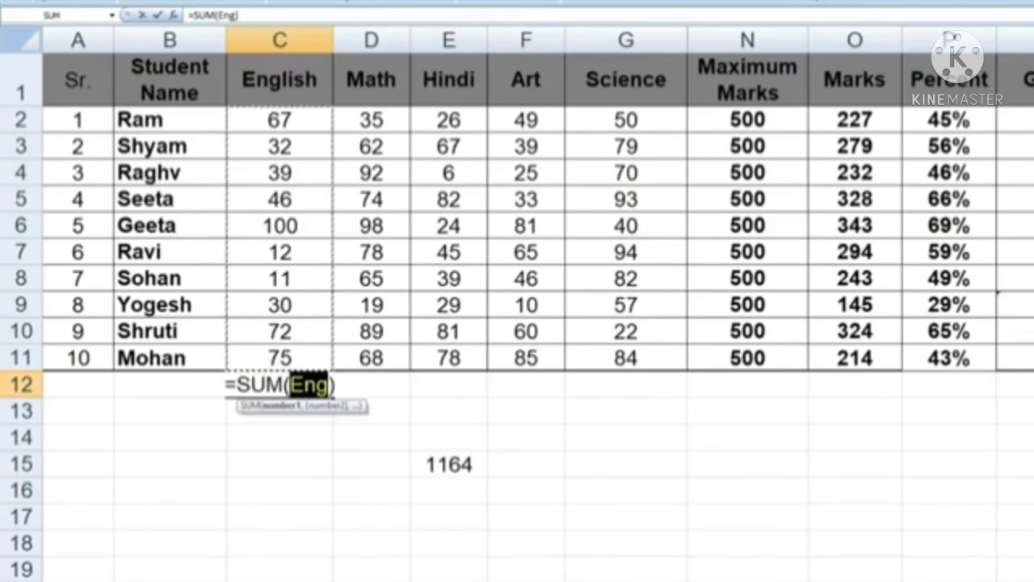
key("Return")
left_click(375, 386)
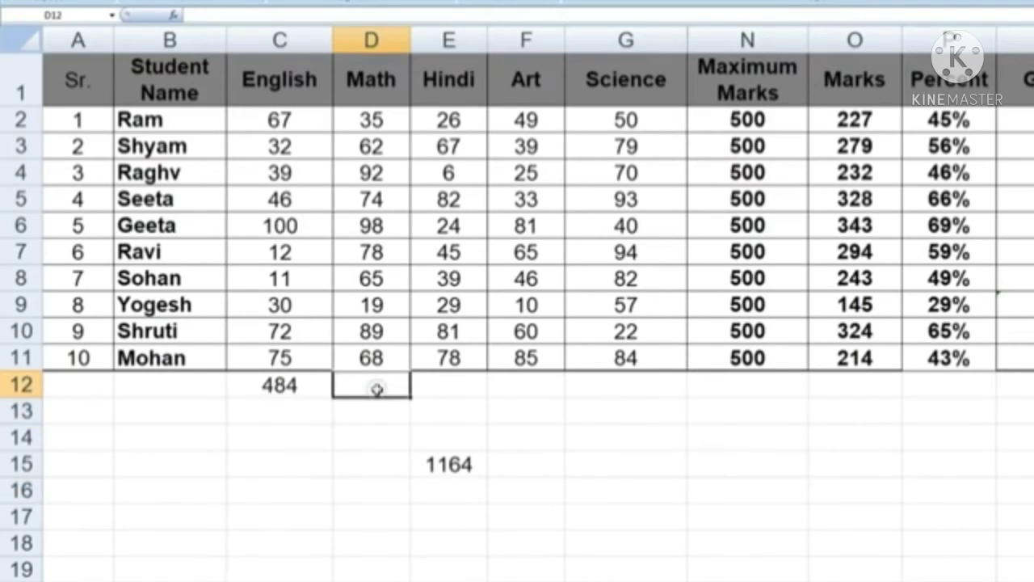
type("=SUM(Math)")
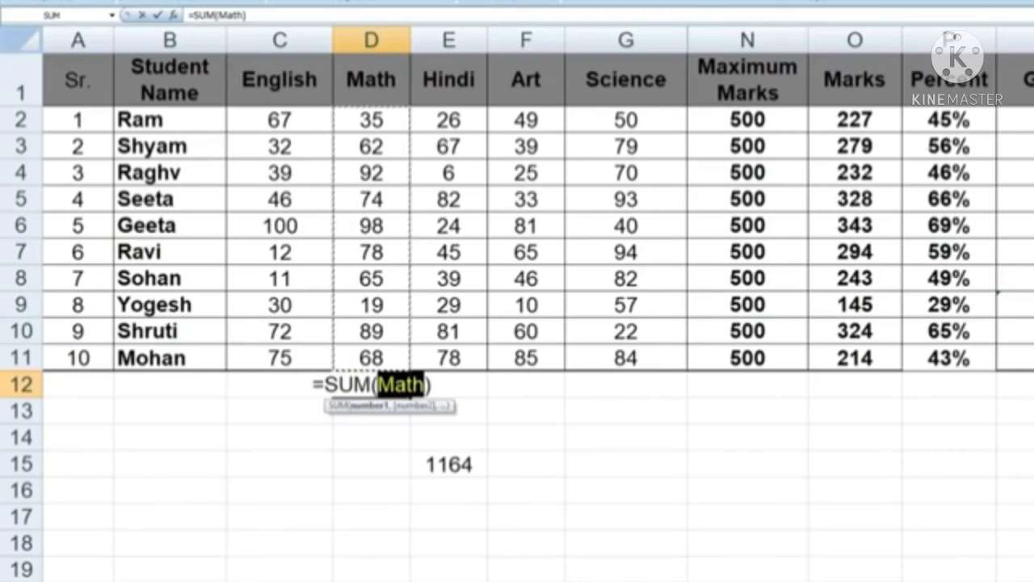
key("Return")
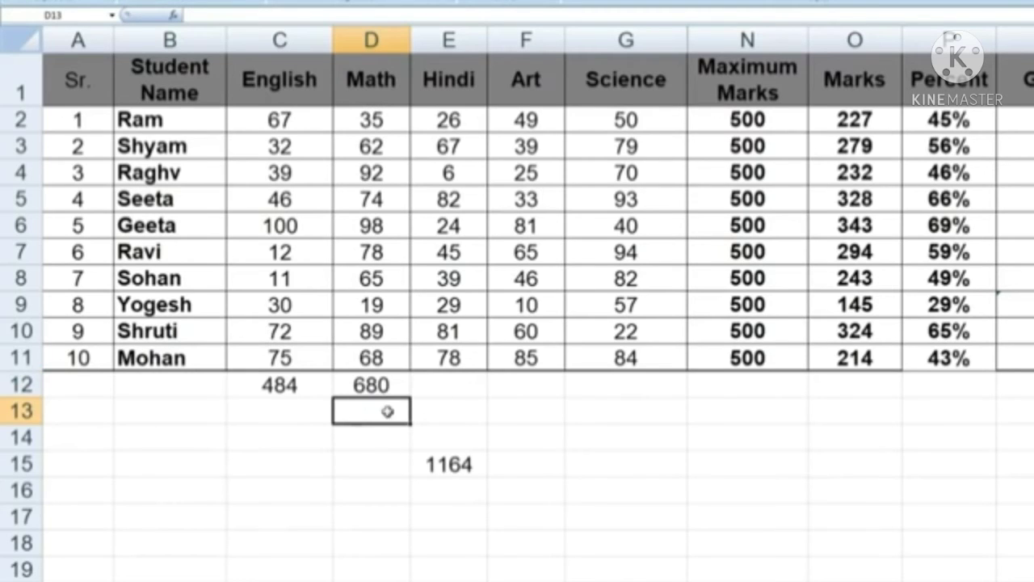
Step: Add the two subject totals in D13 with =C12+D12, and clear the trial formulas below the marks table, including E15
type("=")
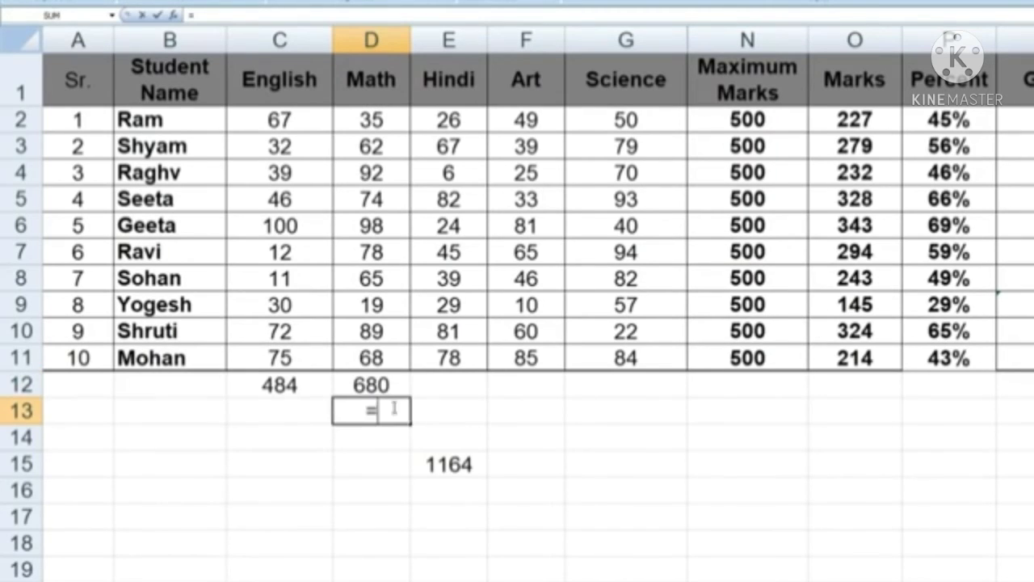
left_click(299, 385)
type("+")
left_click(362, 389)
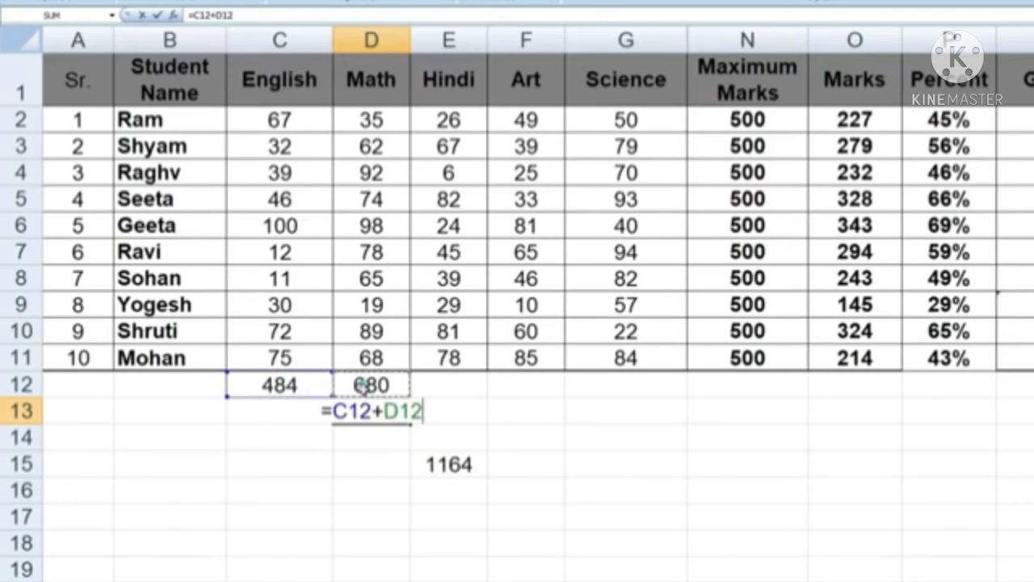
key("Return")
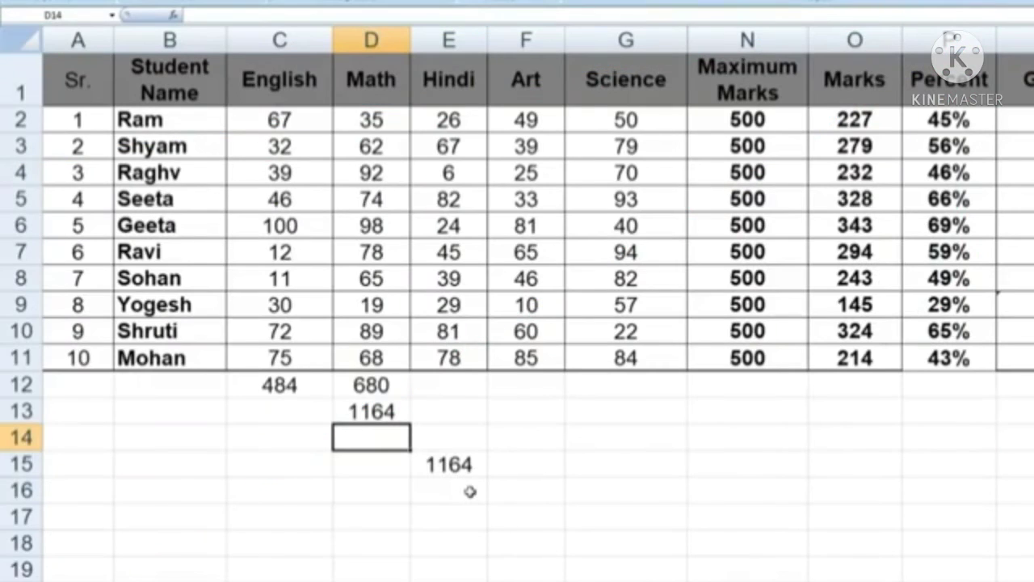
left_click_drag(257, 390, 527, 489)
key("Delete")
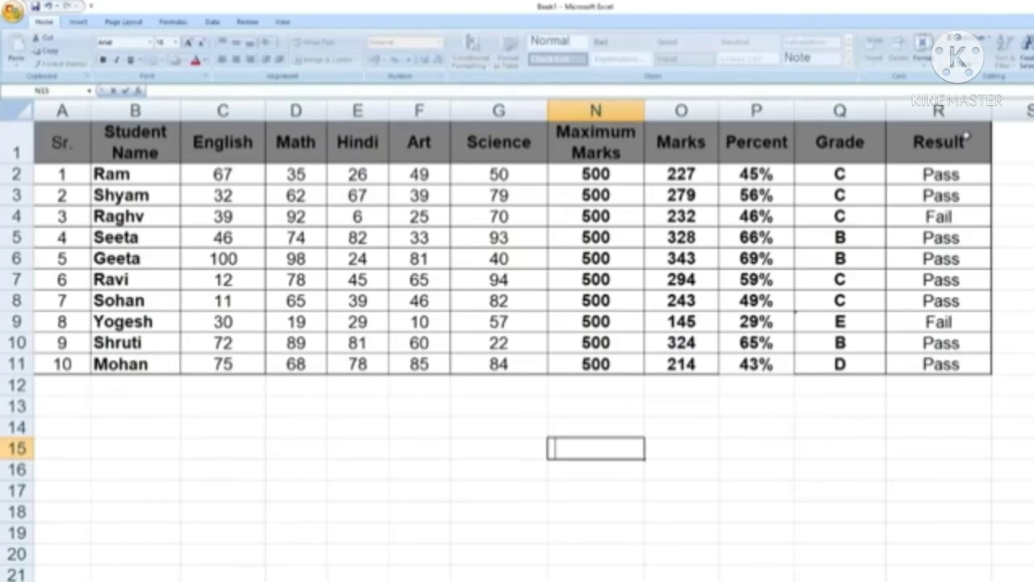
Step: Use Go To Special to select the table's formula cells with only Numbers and Text included, and color their font red
left_click_drag(966, 135, 51, 364)
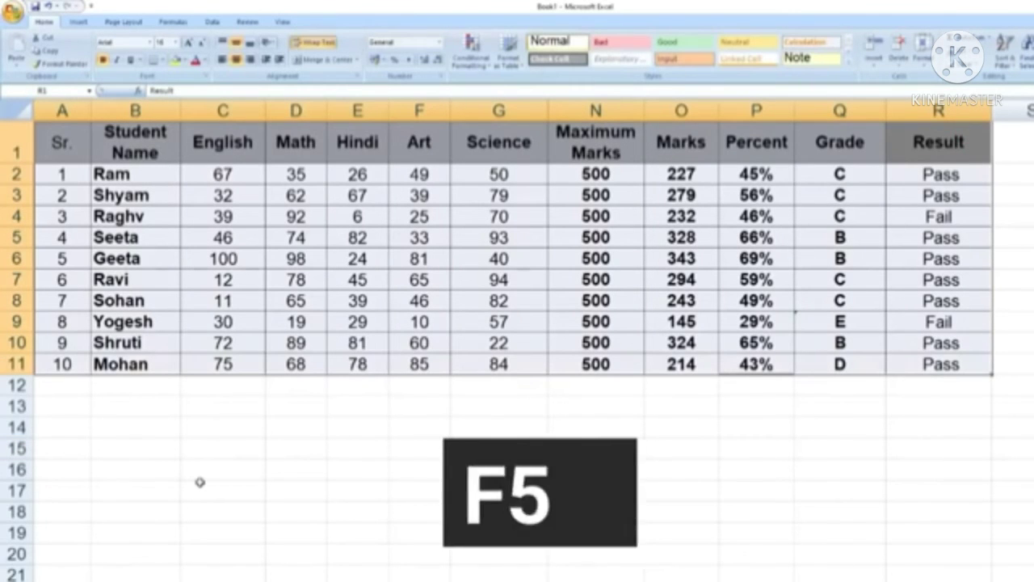
key("F5")
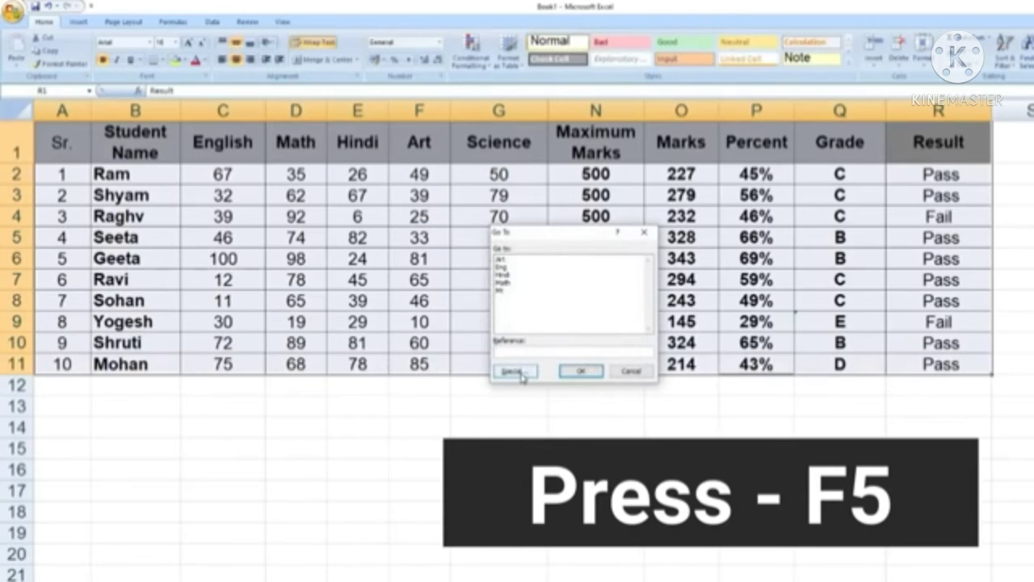
left_click(521, 372)
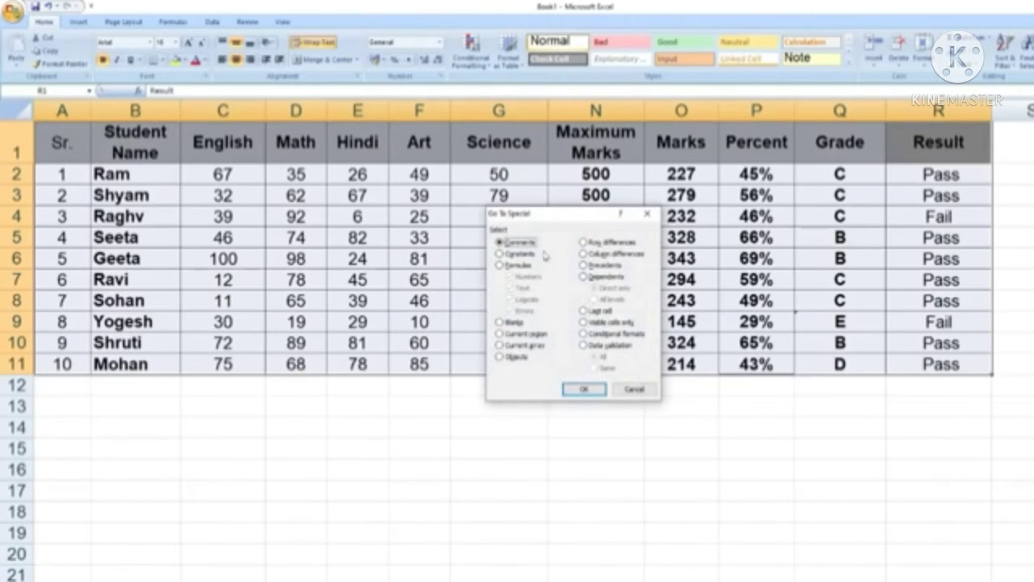
left_click(501, 265)
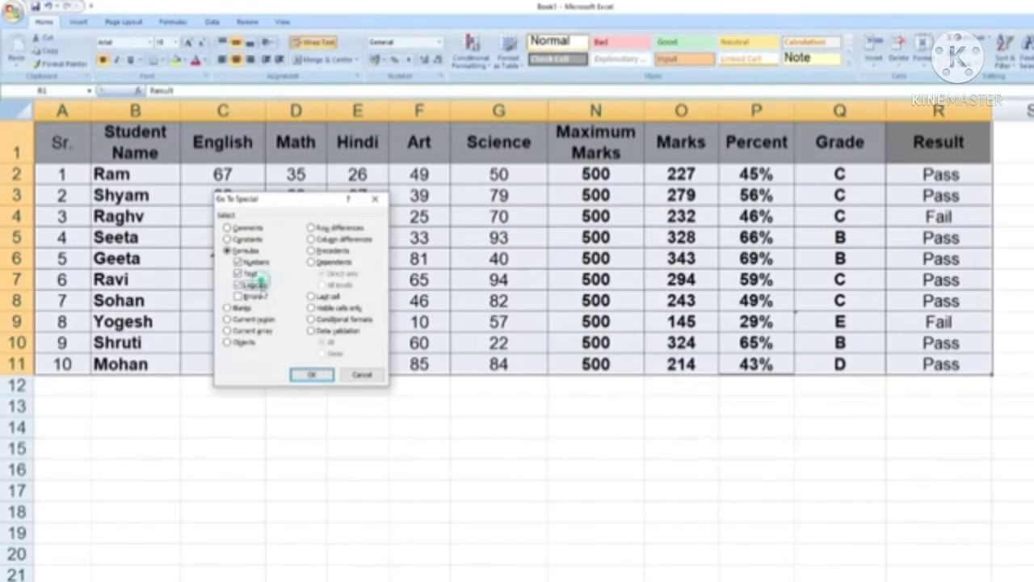
left_click(254, 285)
left_click(255, 297)
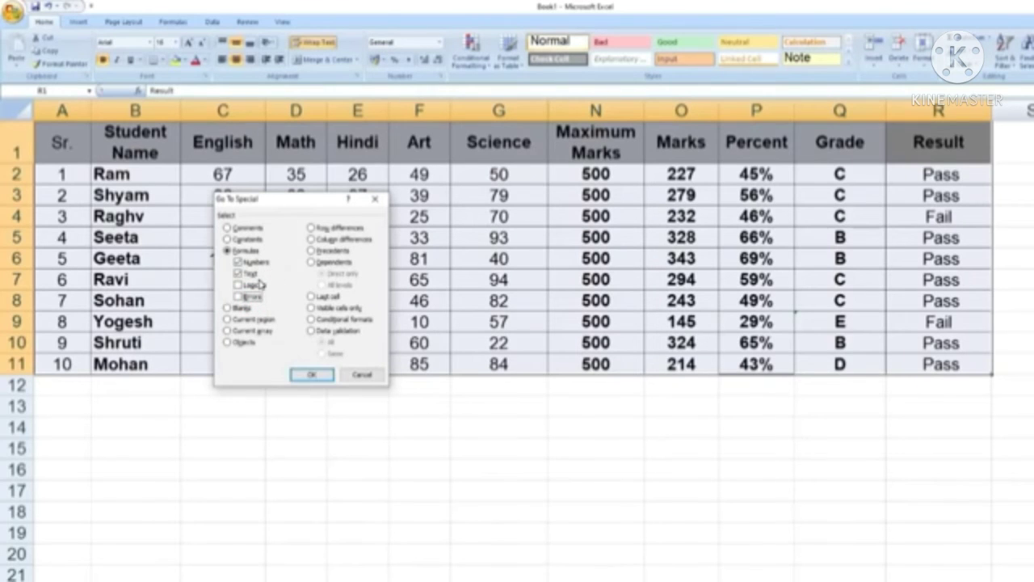
left_click(312, 375)
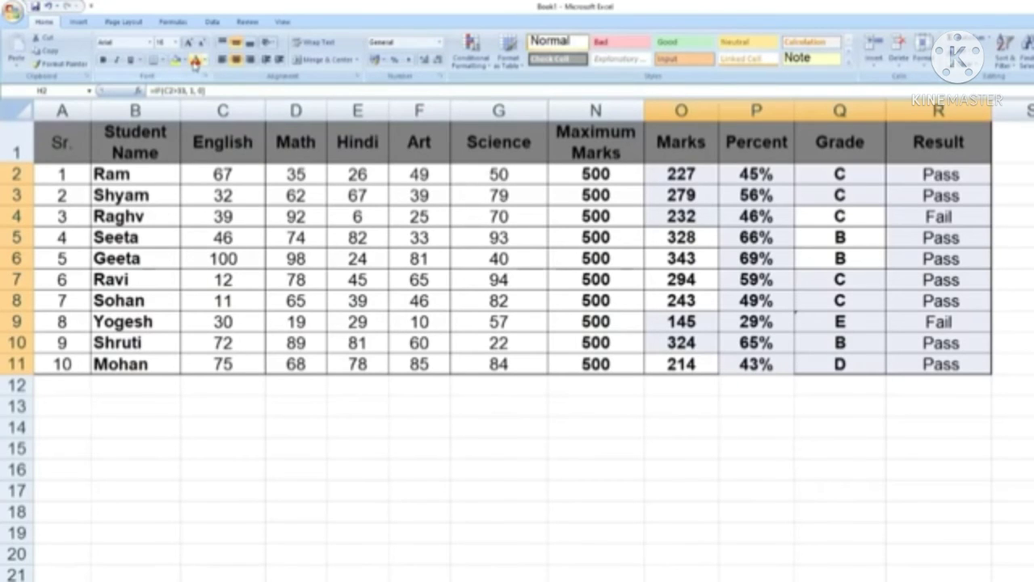
left_click(195, 63)
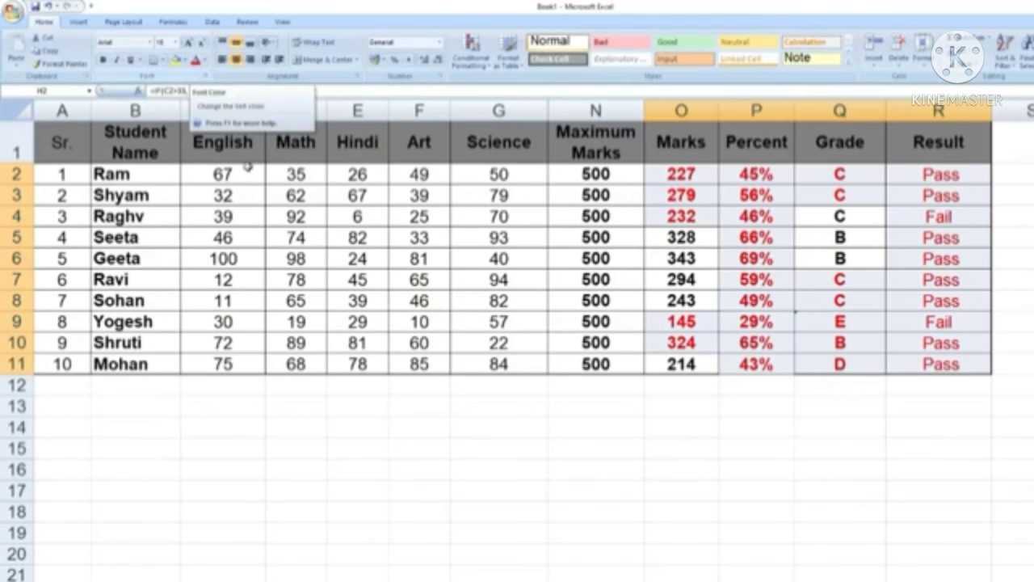
left_click(664, 469)
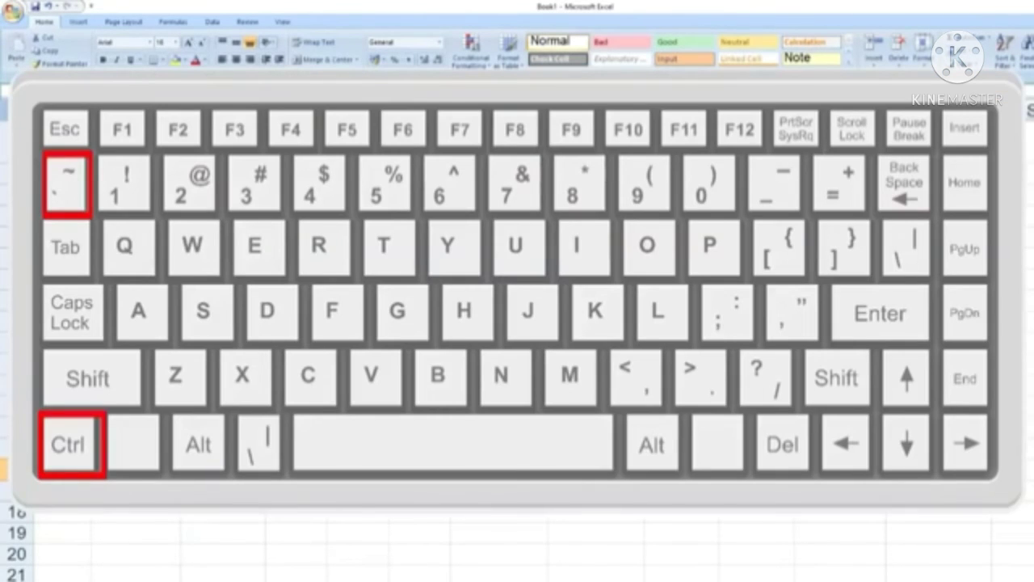
Step: Display the worksheet's formulas in place of their results, and switch back to showing values
key("ctrl+grave")
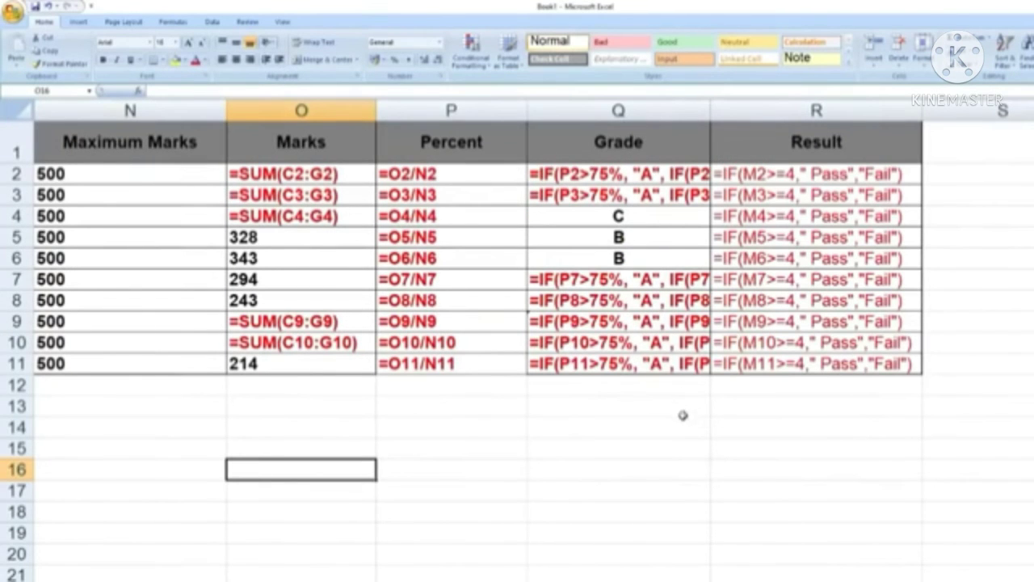
key("ctrl+grave")
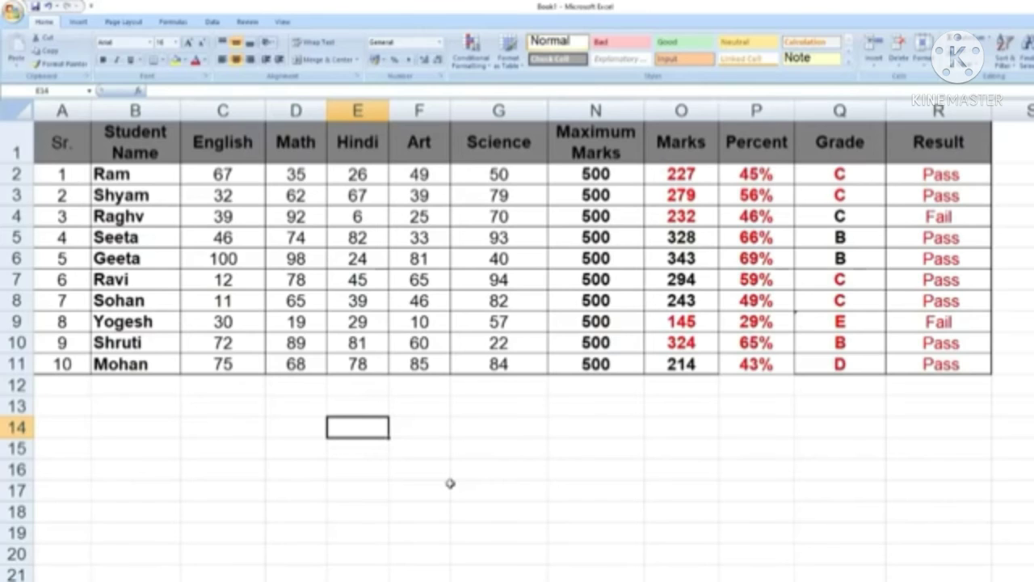
Step: Start a VLOOKUP formula in E14 and insert its argument names lookup_value, table_array, col_index_num and range_lookup
type("=")
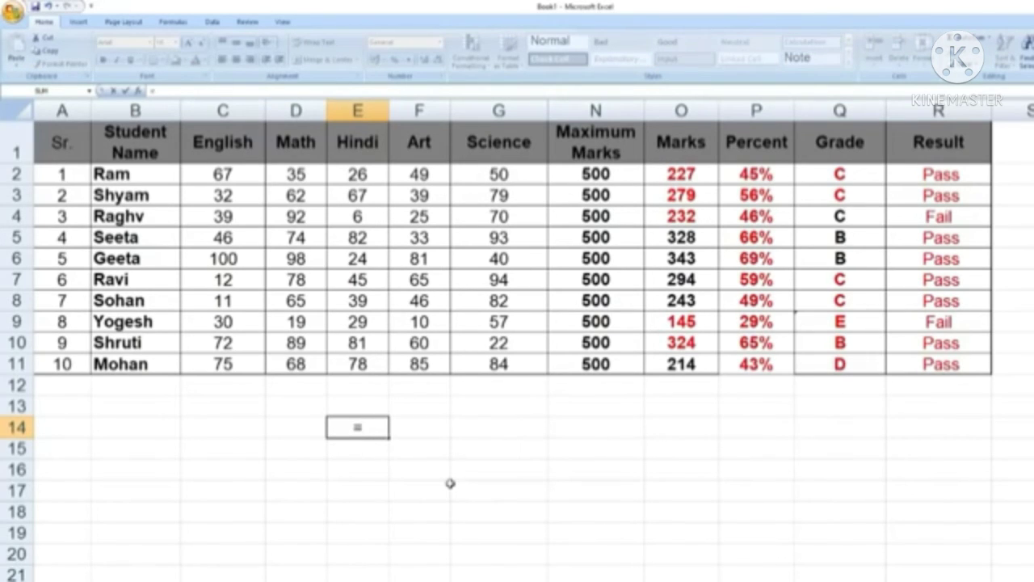
type("vloo")
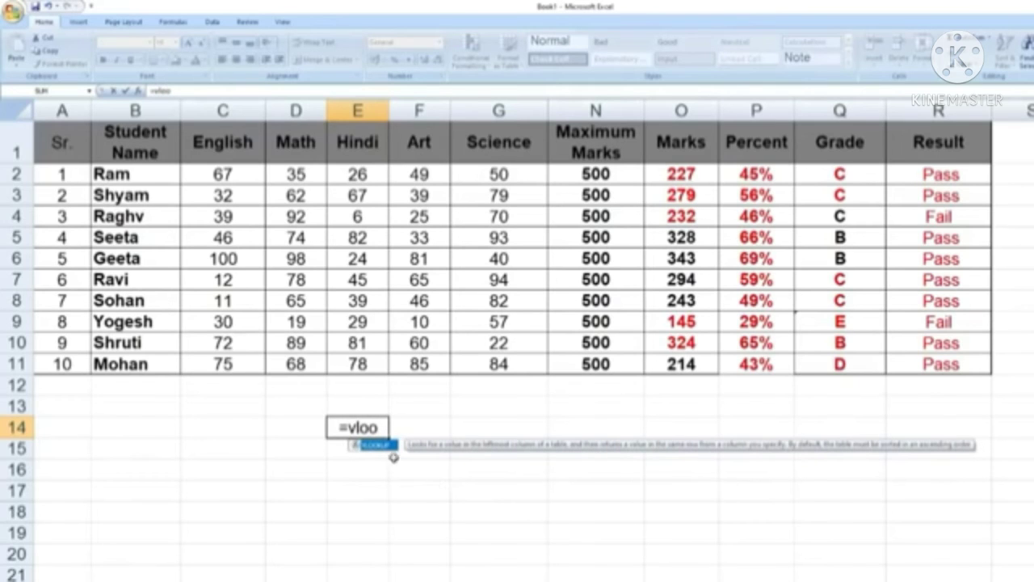
double_click(370, 445)
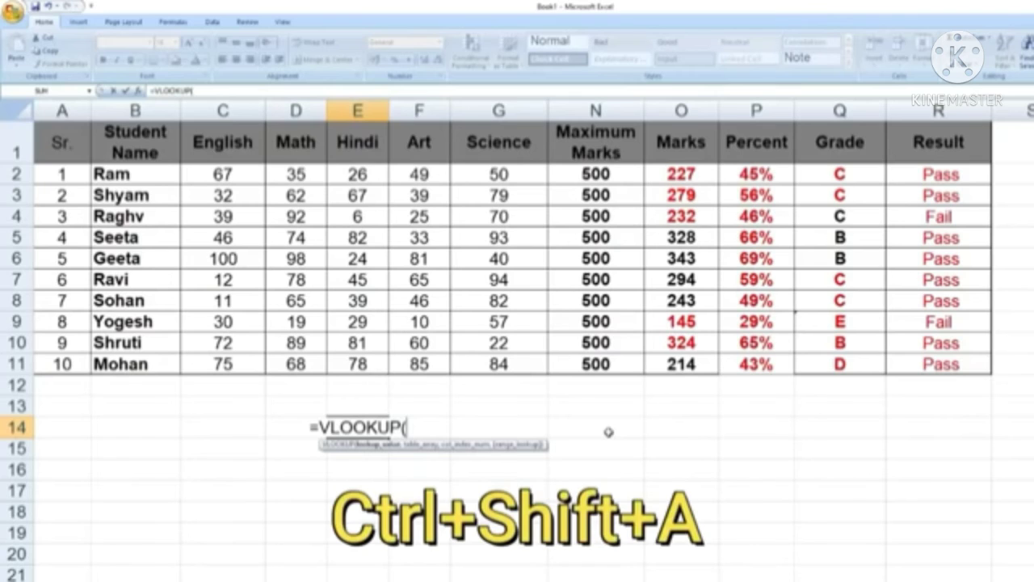
key("ctrl+shift+a")
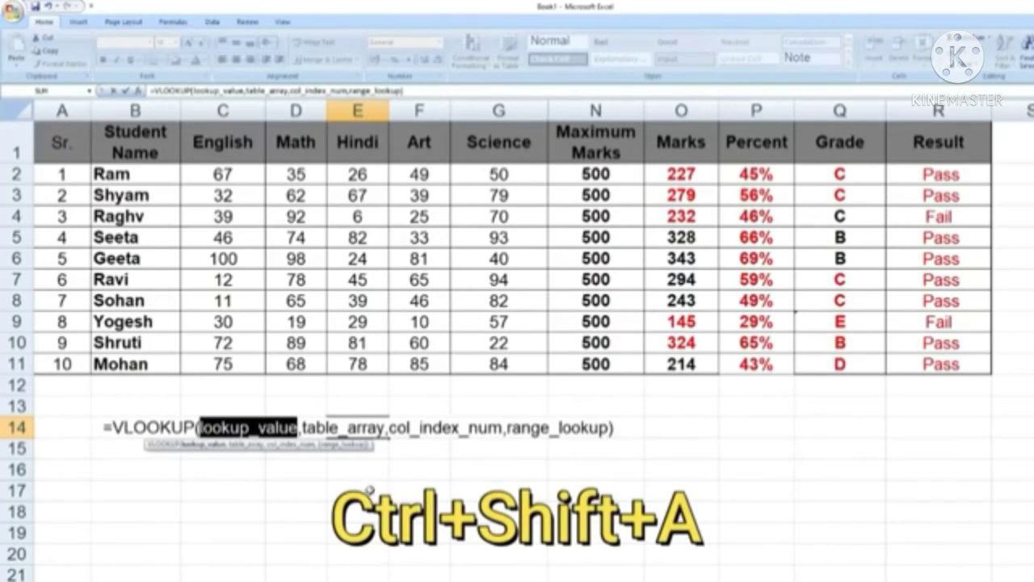
left_click(105, 425)
left_click_drag(105, 426, 656, 438)
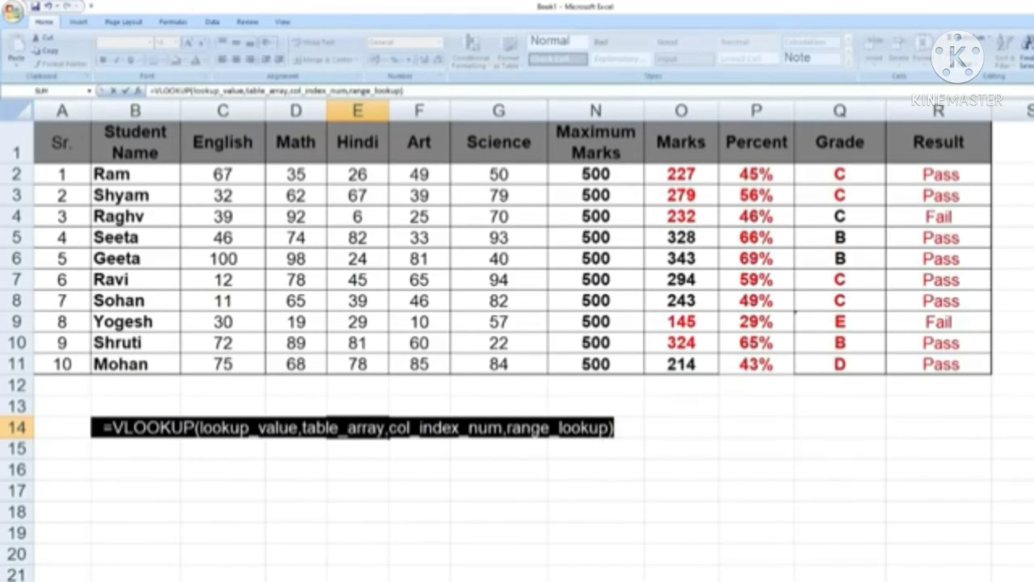
left_click(589, 426)
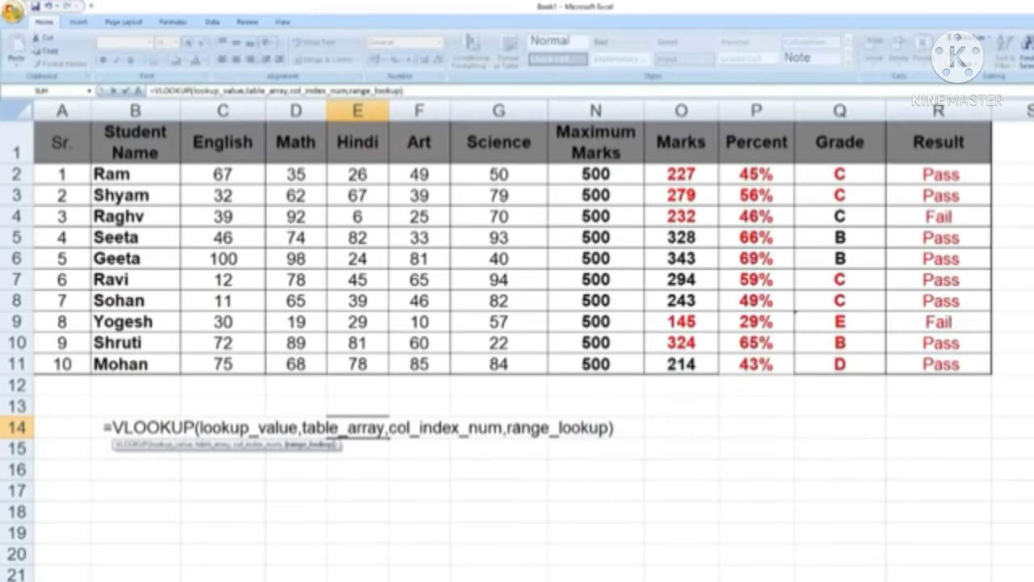
Step: Undo the VLOOKUP entry in E14 and start an IF formula there with the argument names logical_test, value_if_true and value_if_false
key("Return")
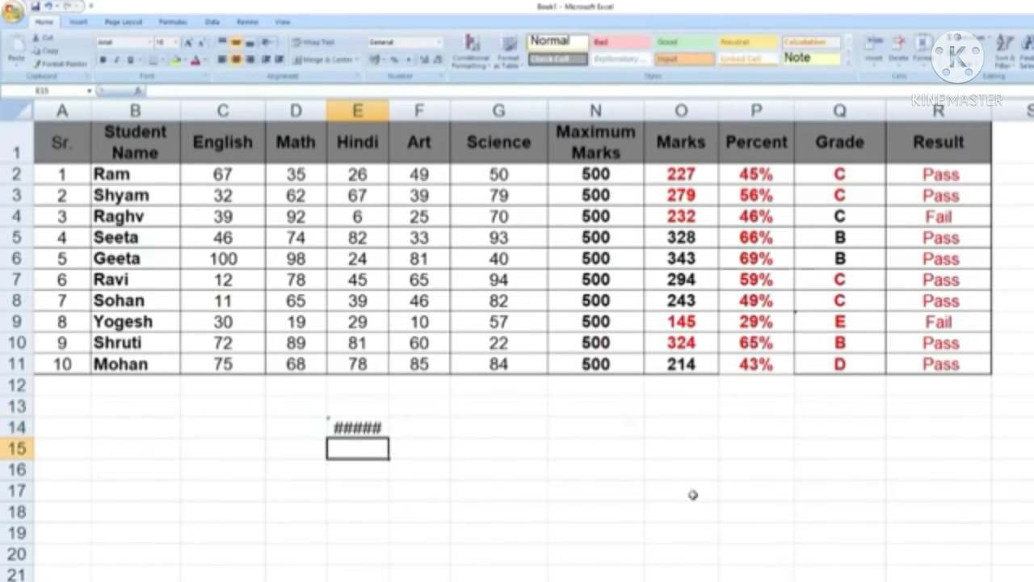
key("ctrl+z")
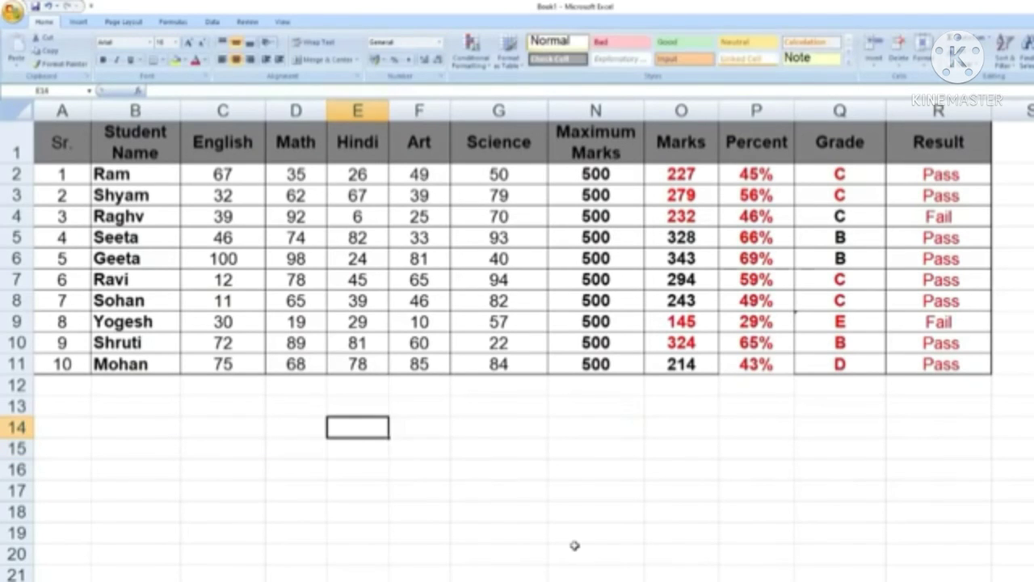
key("F2")
type("=")
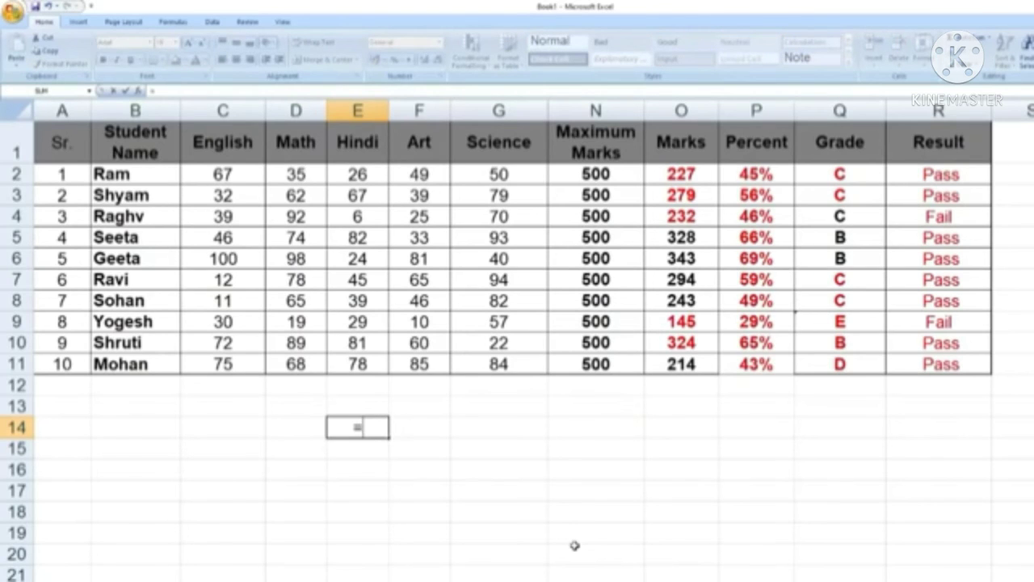
type("if(")
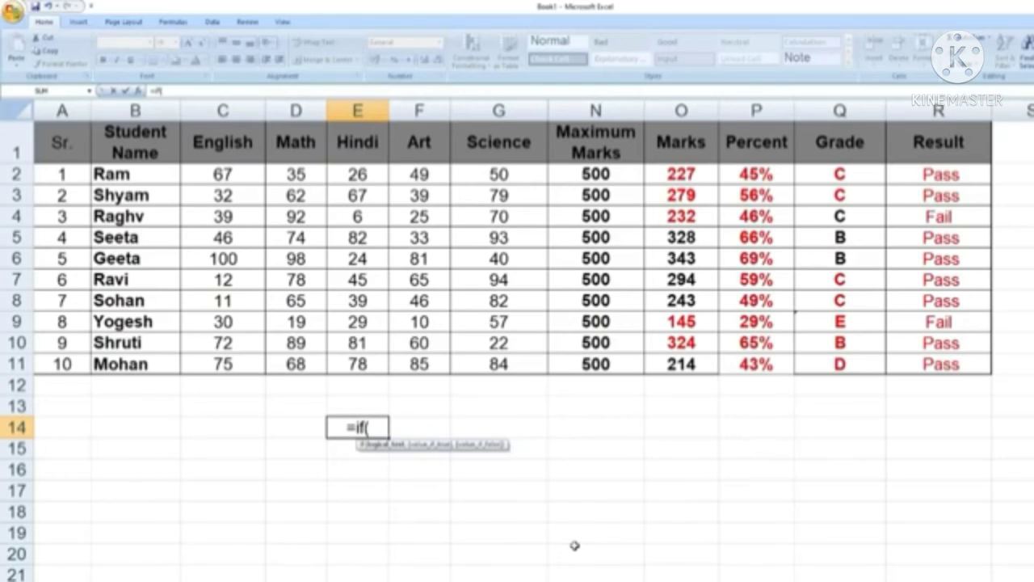
key("ctrl+shift+a")
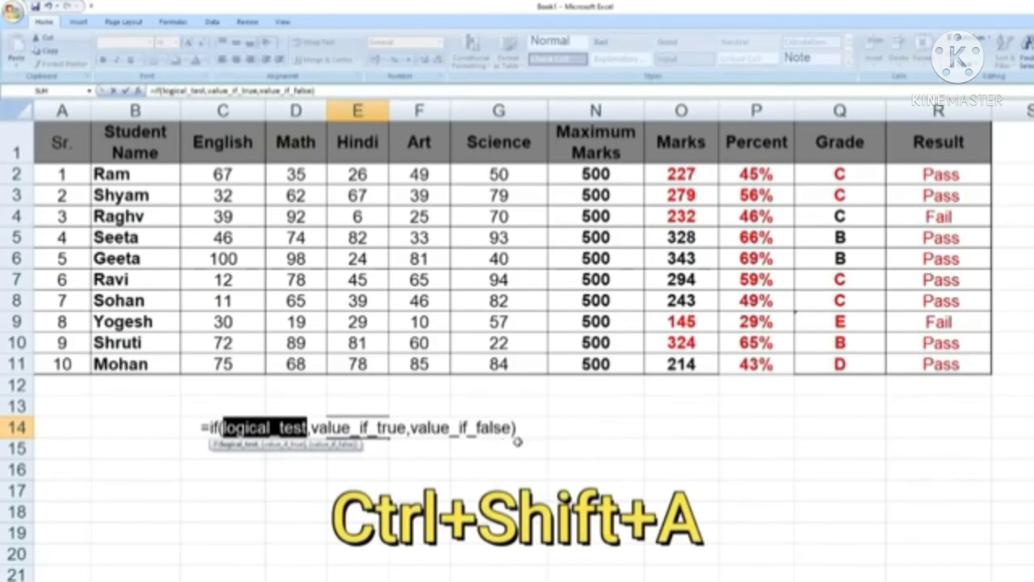
left_click(518, 441)
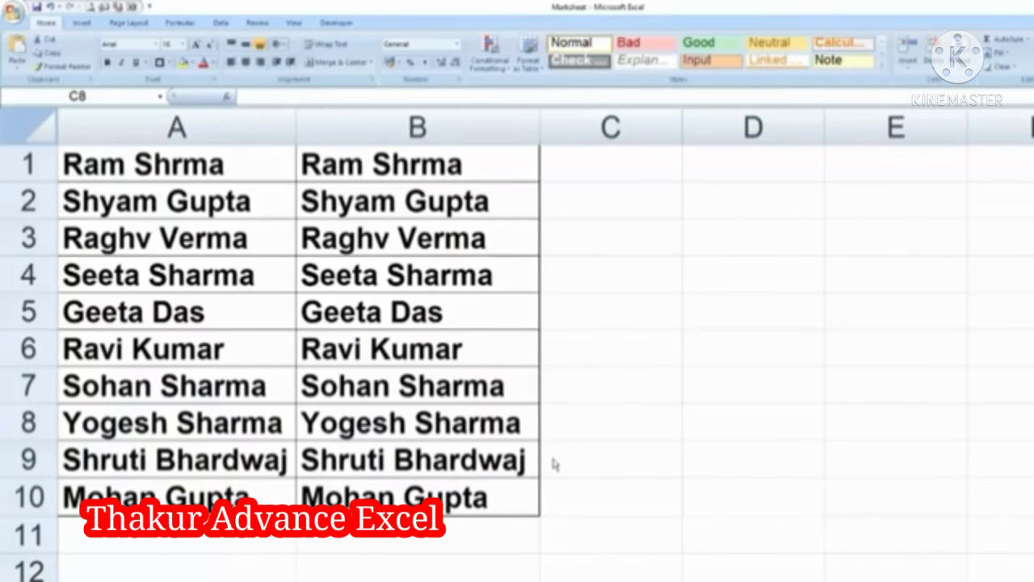
Step: Strip the surnames from A1:A10 by replacing every match of a space followed by * with nothing
left_click(555, 464)
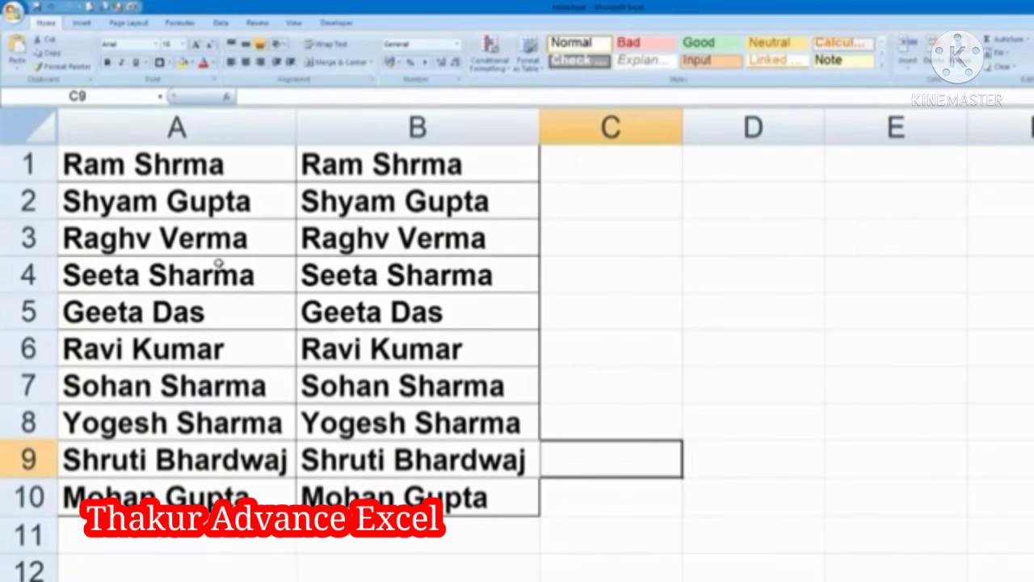
left_click_drag(212, 159, 209, 495)
key("ctrl+f")
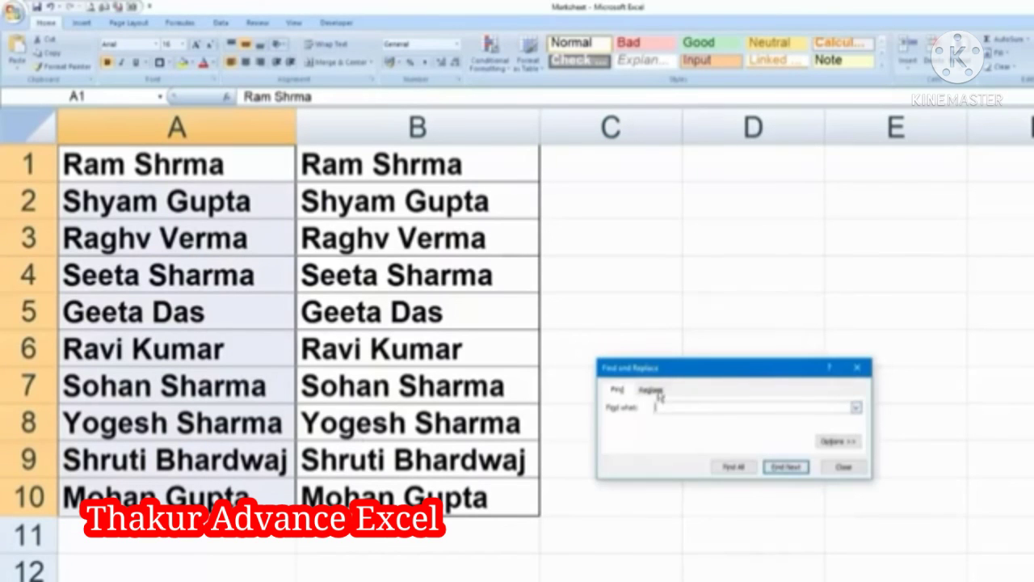
left_click_drag(664, 371, 464, 231)
left_click(451, 251)
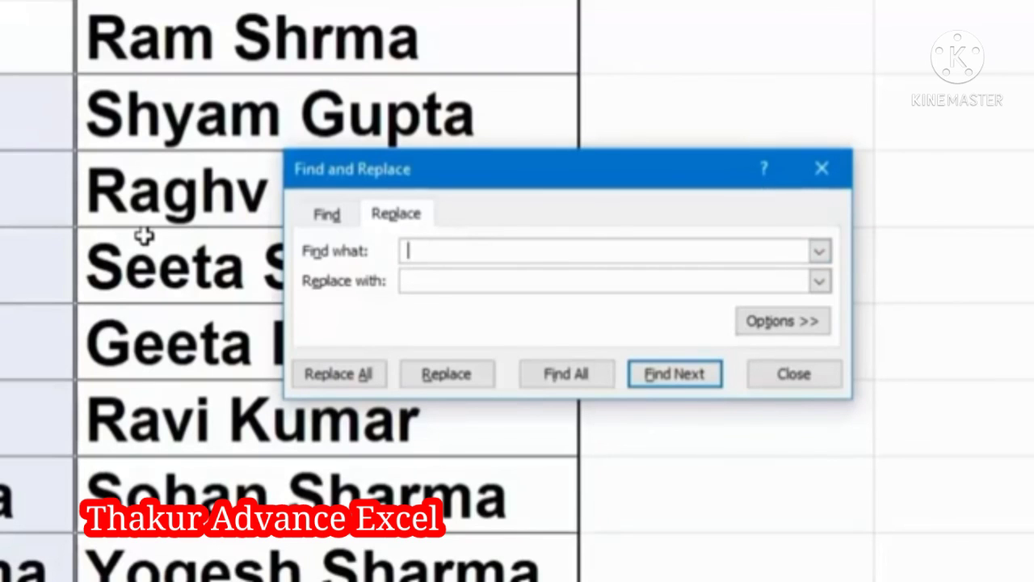
type("*")
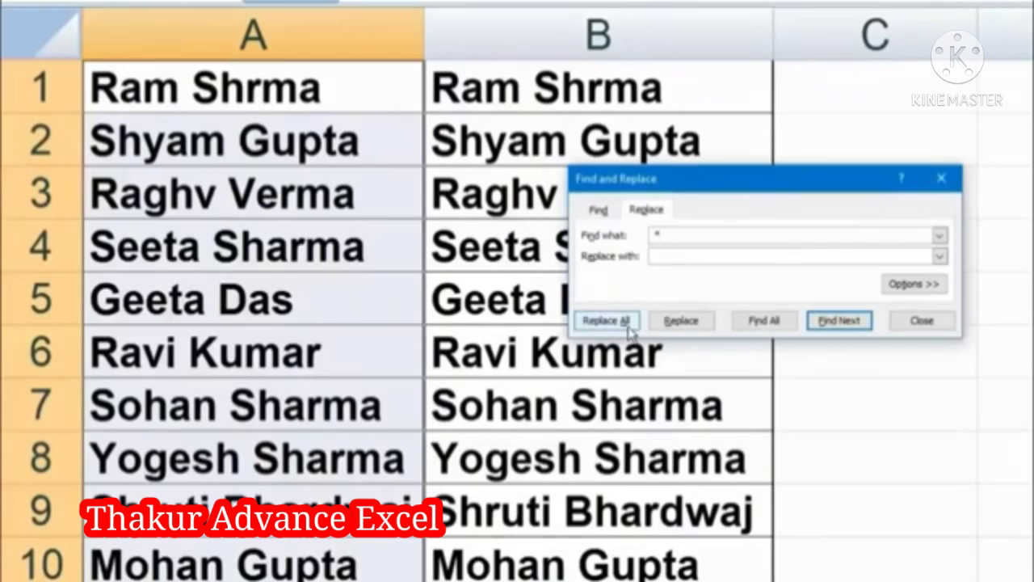
left_click(629, 326)
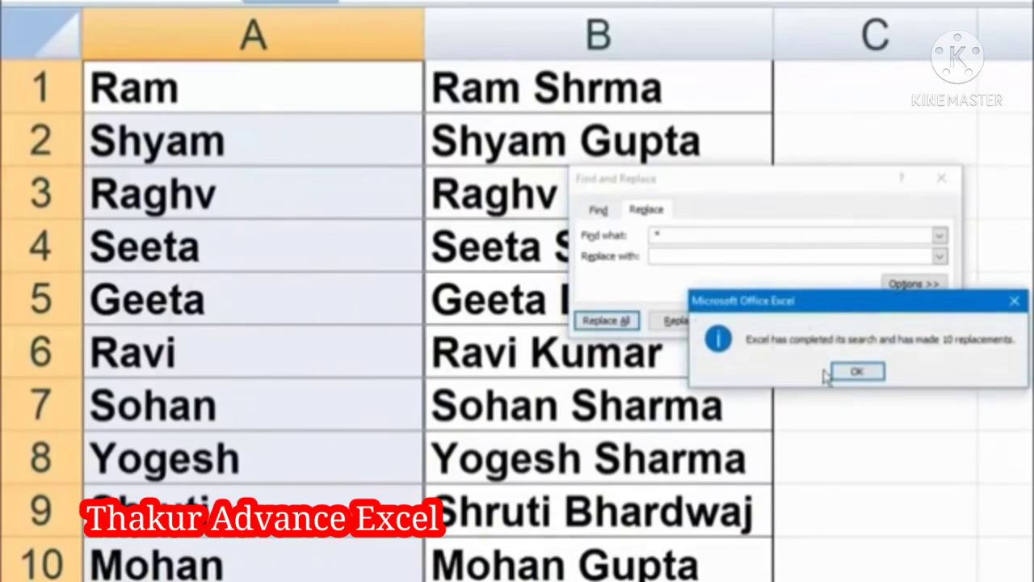
left_click(857, 371)
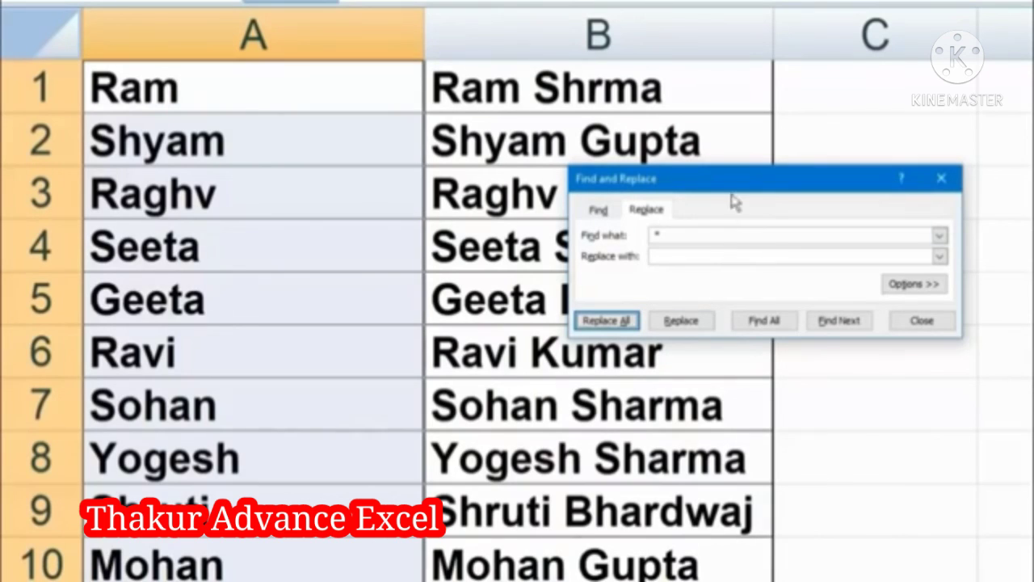
Step: Strip the first names from B1:B10 by replacing every match of * followed by a space with nothing
left_click_drag(746, 182, 960, 163)
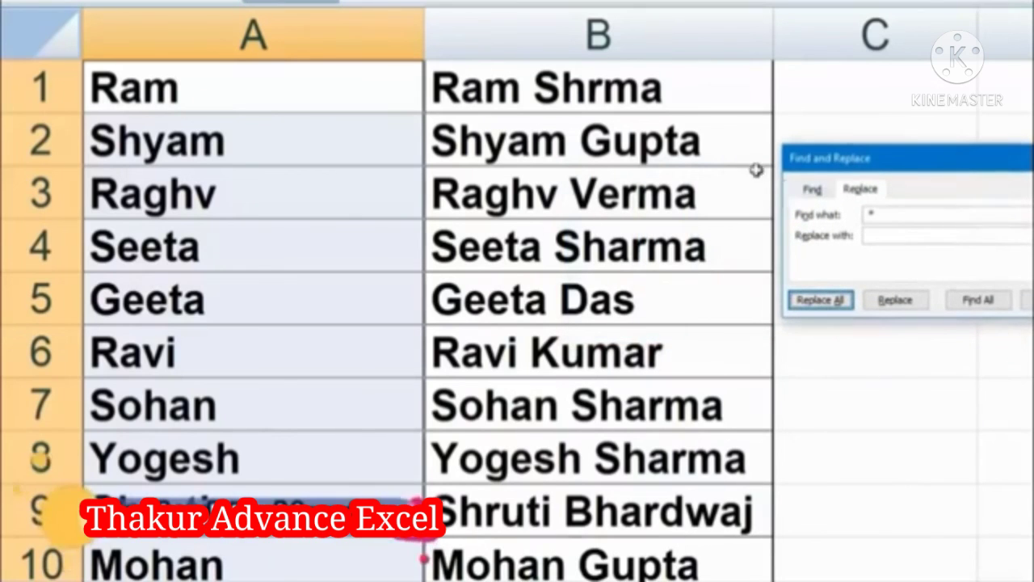
left_click(781, 139)
left_click(661, 75)
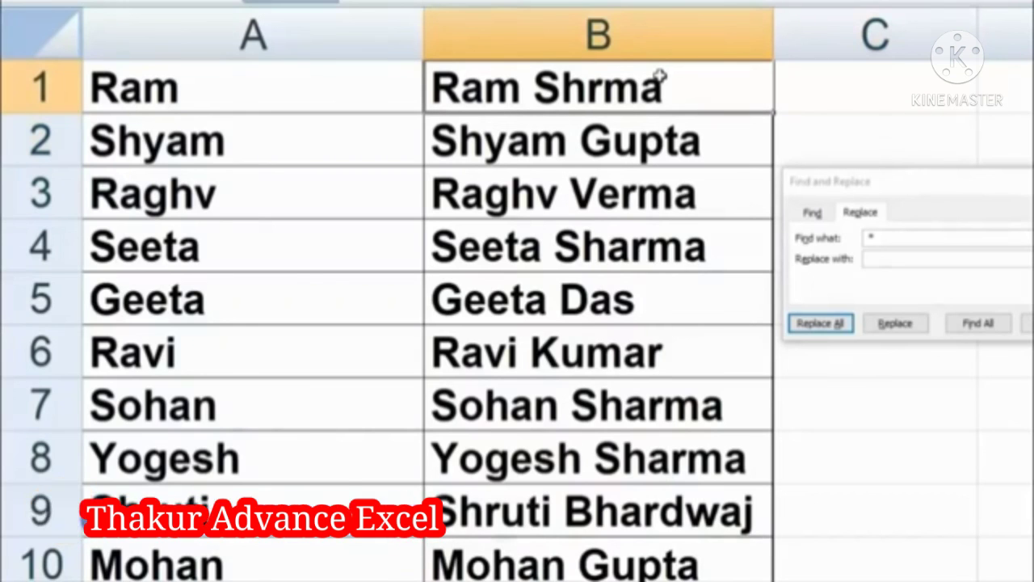
mouse_move(661, 75)
left_mouse_down()
mouse_move(695, 394)
mouse_move(700, 561)
left_mouse_up()
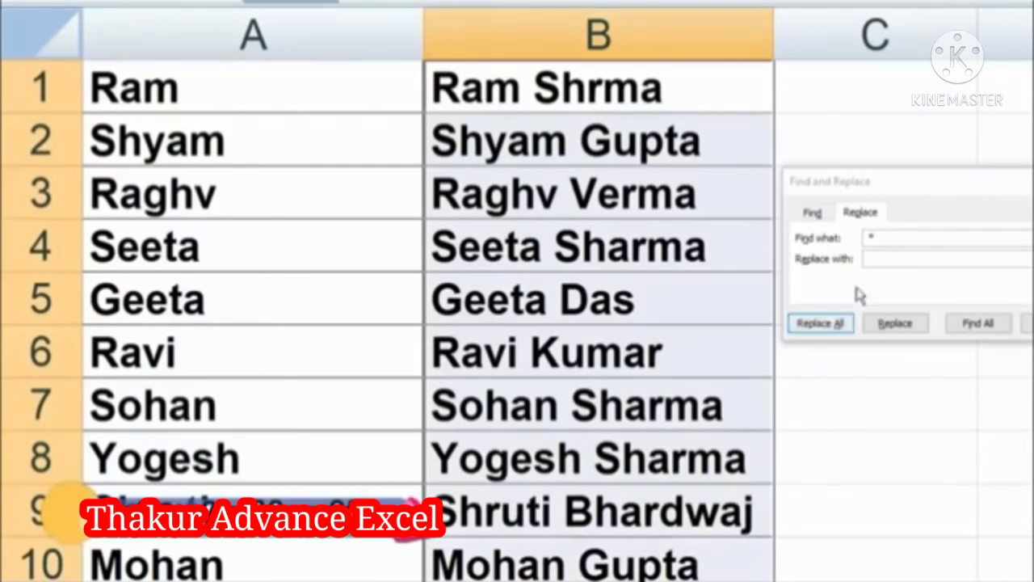
left_click(816, 238)
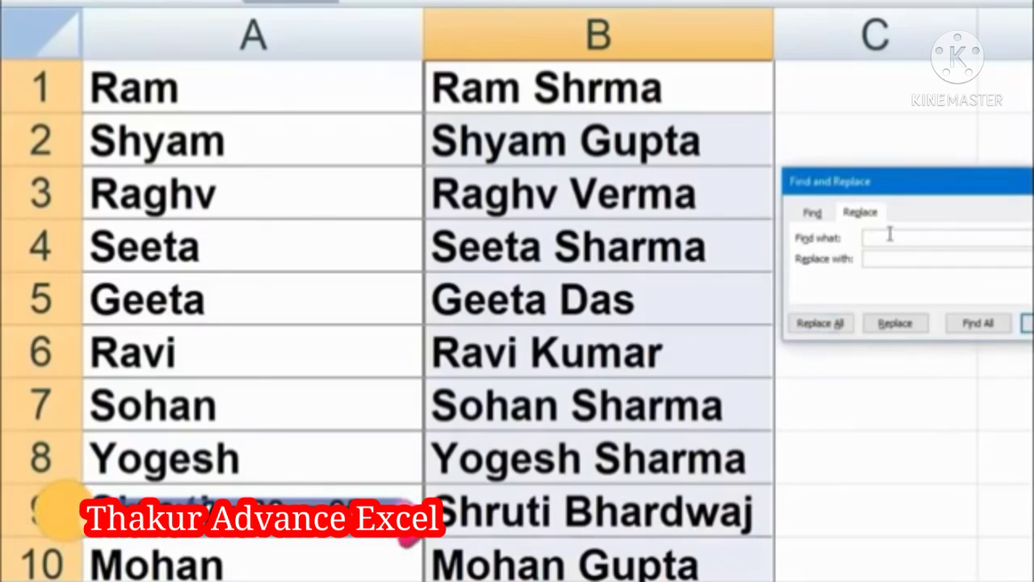
type("*")
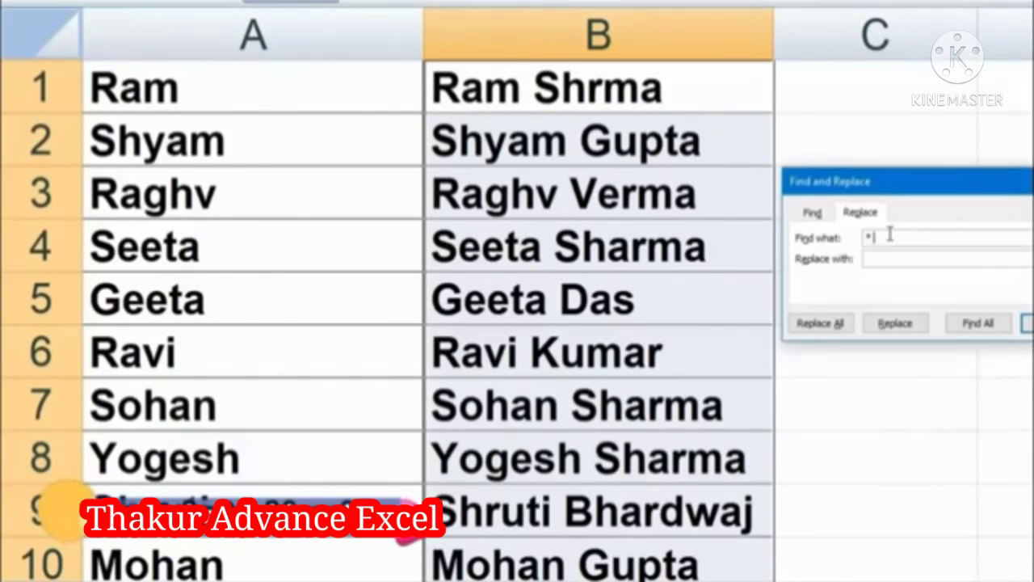
left_click(845, 323)
left_click(857, 372)
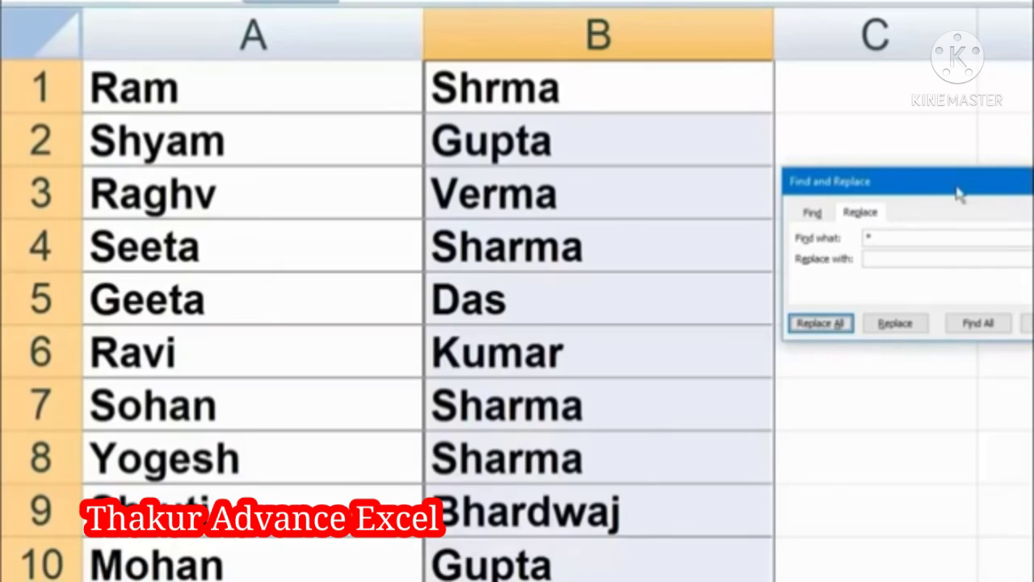
left_click_drag(958, 183, 688, 177)
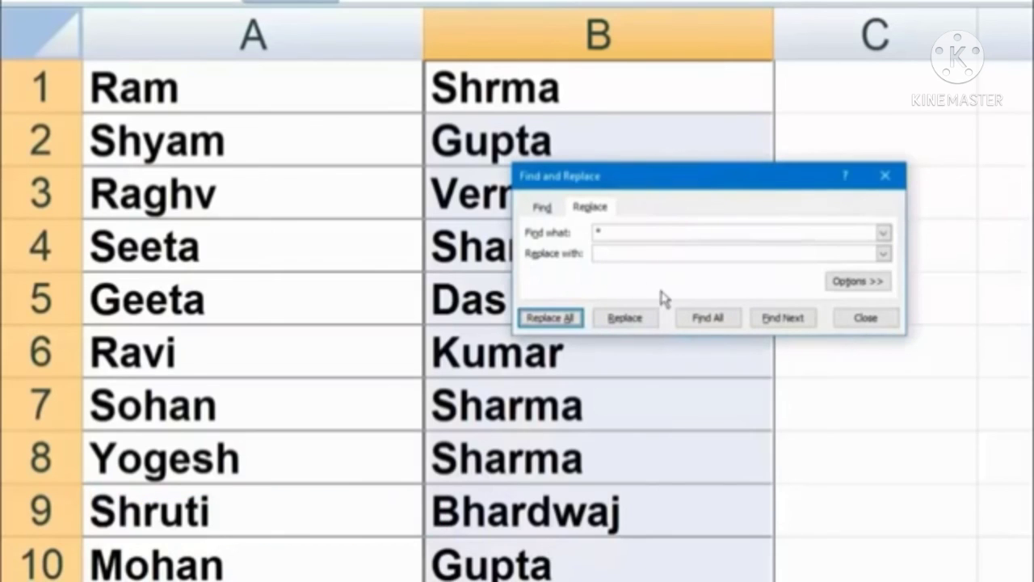